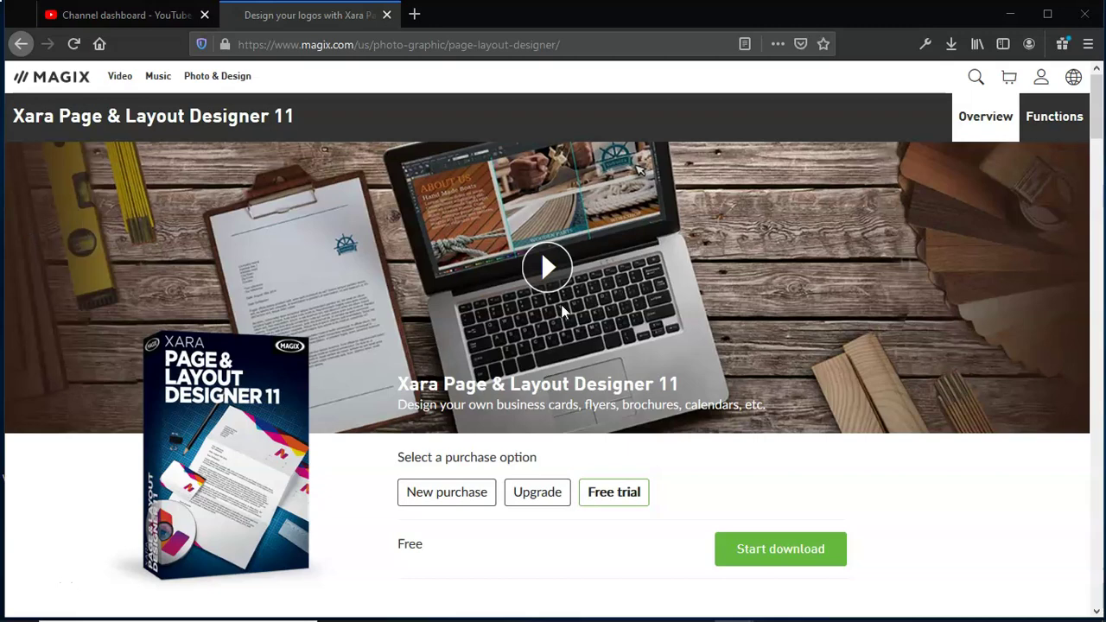
Step: Scroll the Magix product page past the purchase options to the features list and Highlights
scroll(477, 324, "down", 3)
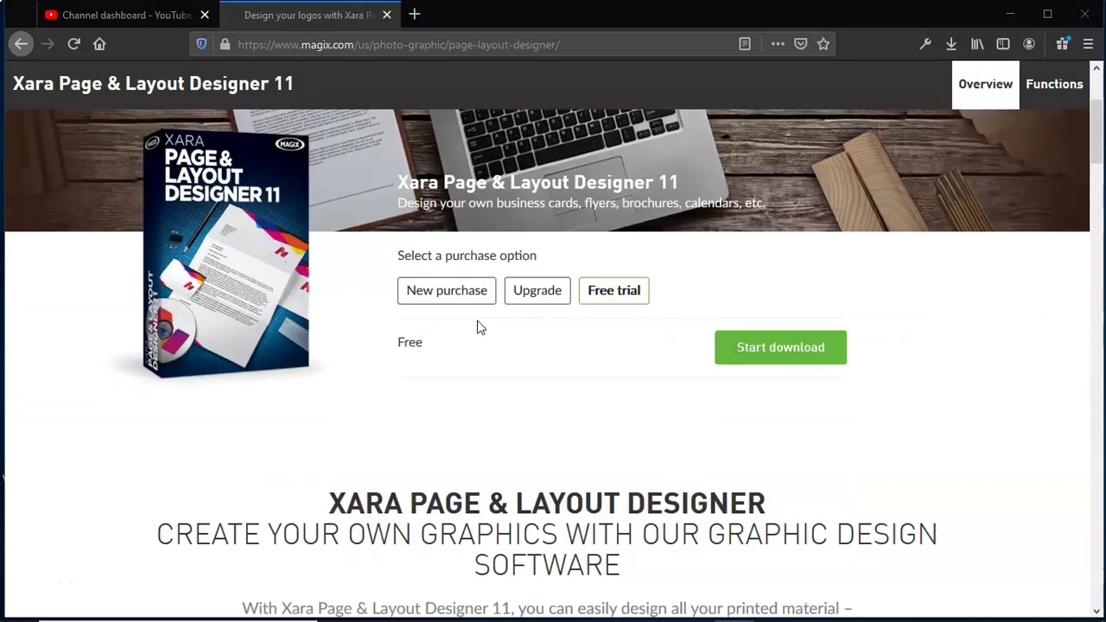
scroll(480, 326, "down", 1)
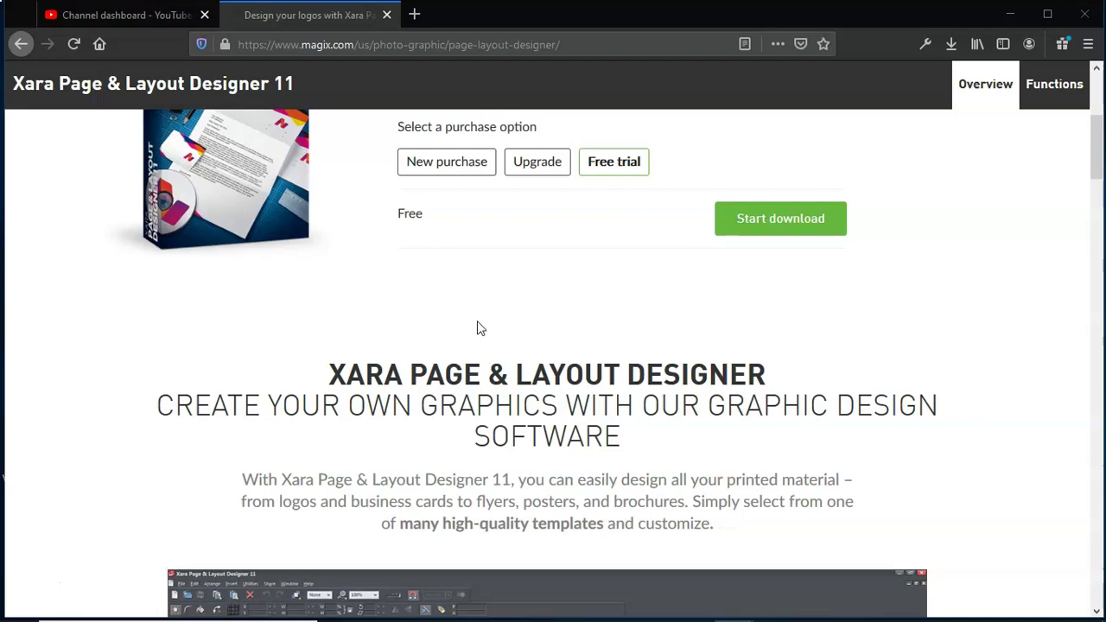
scroll(478, 324, "down", 1)
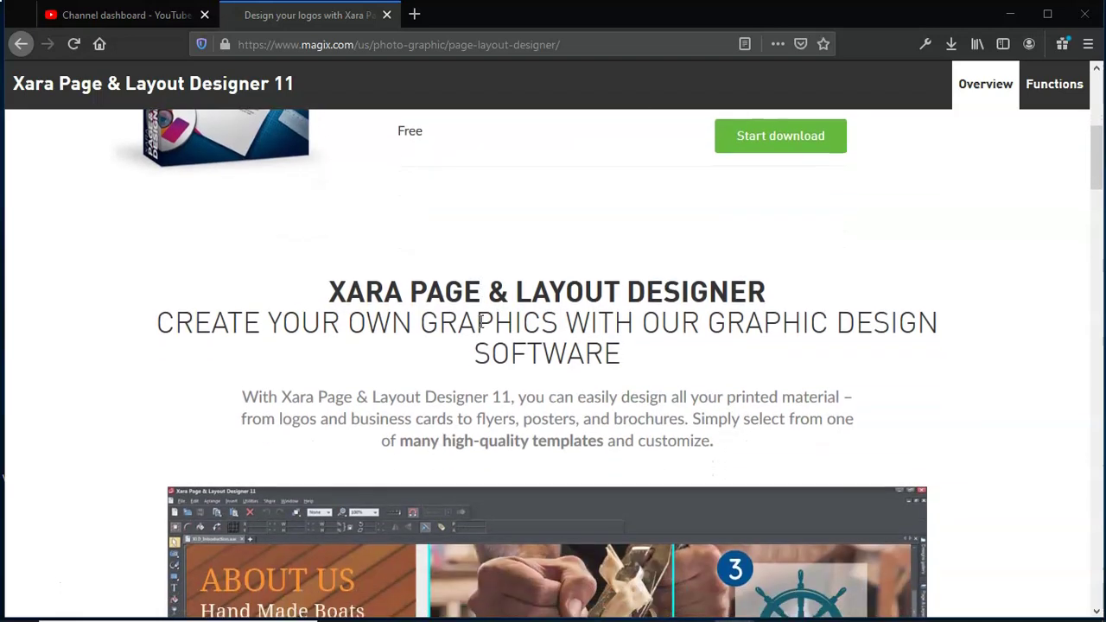
scroll(481, 323, "down", 4)
scroll(481, 323, "down", 2)
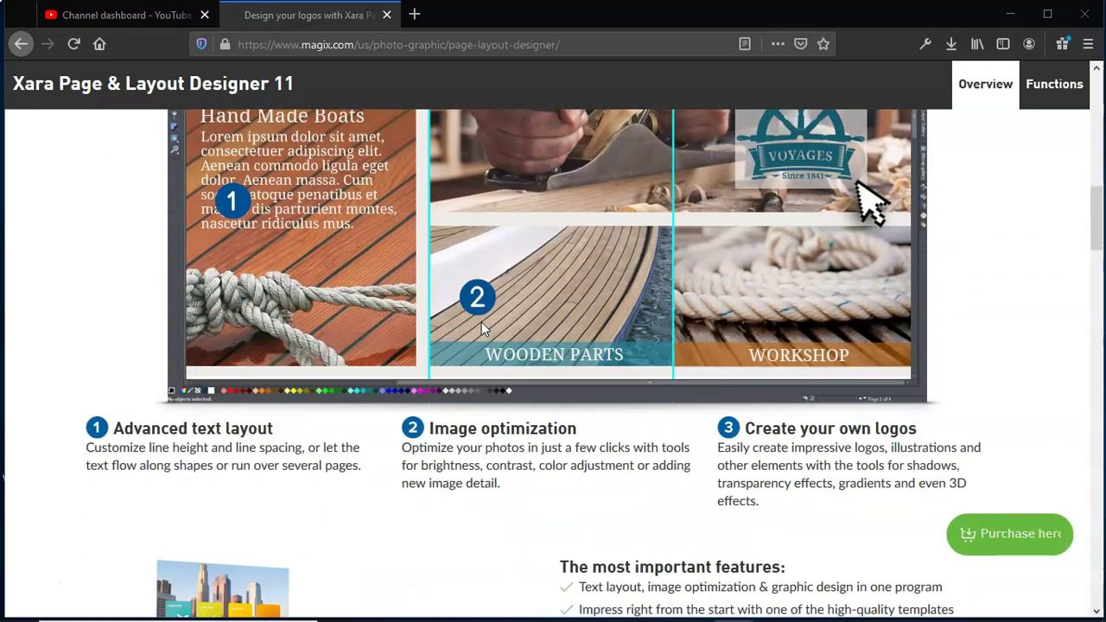
scroll(481, 321, "down", 1)
scroll(481, 321, "down", 2)
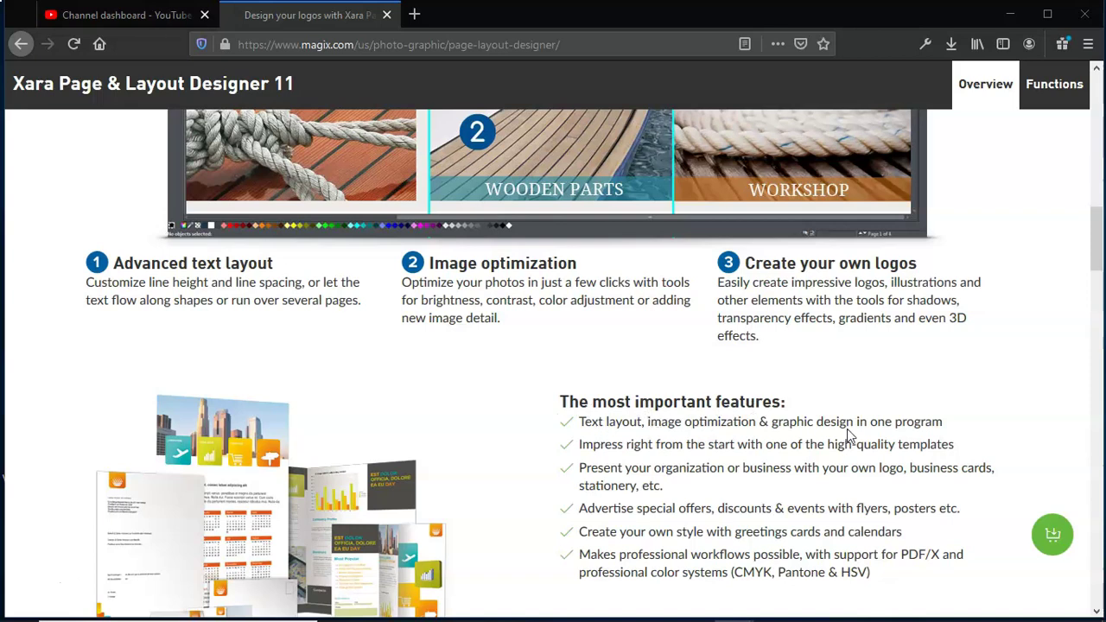
scroll(707, 434, "down", 4)
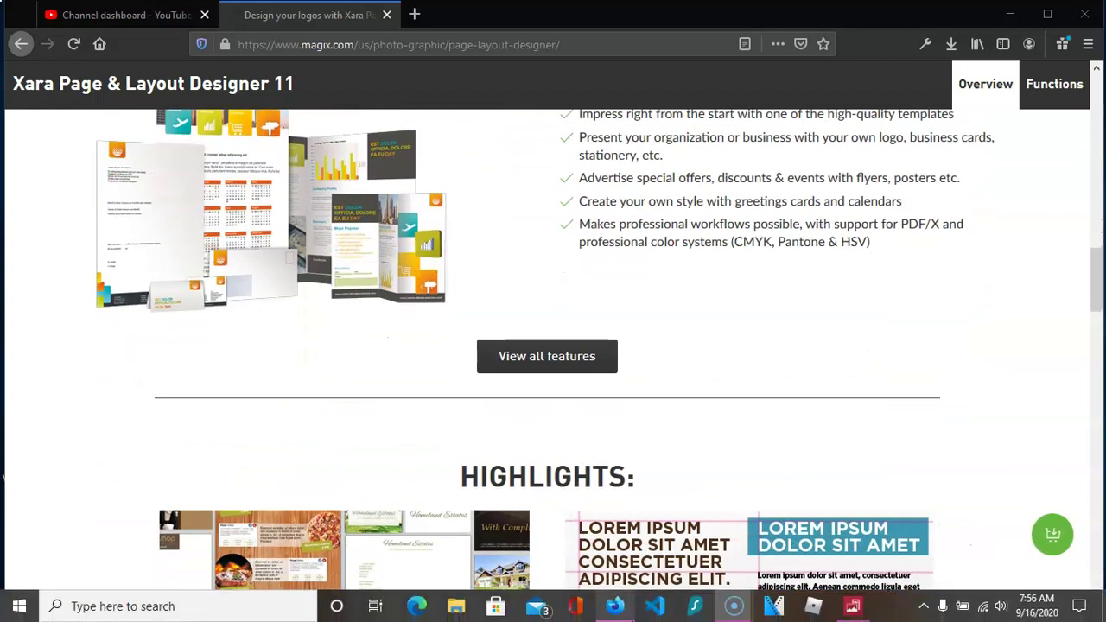
mouse_move(850, 612)
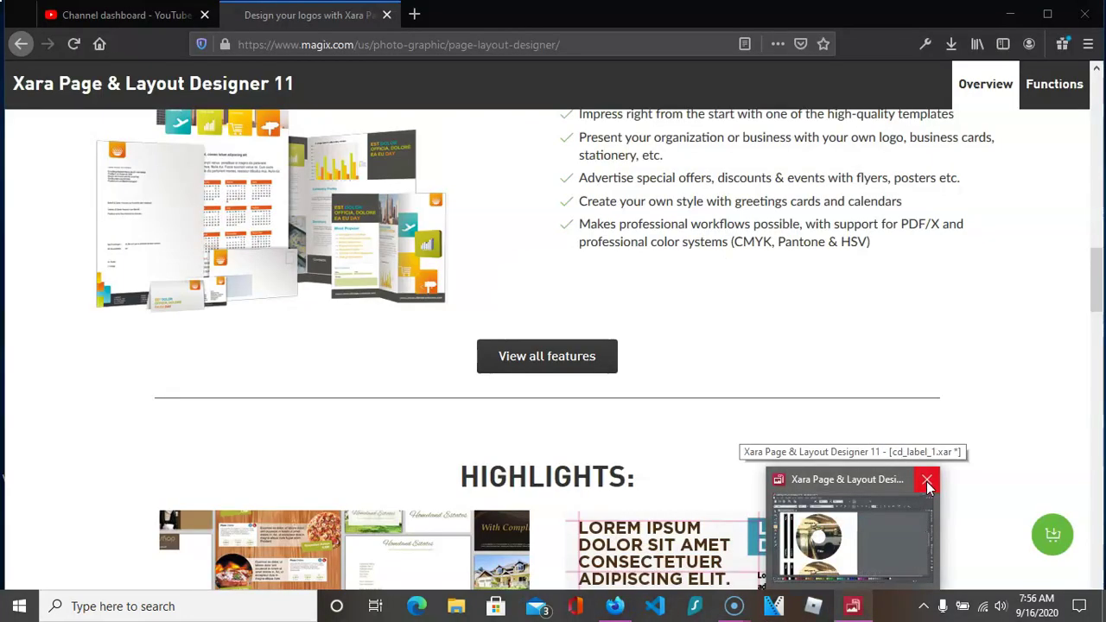
Step: Close the leftover CD label preview and relaunch Xara from the Start menu, continuing the trial
left_click(927, 481)
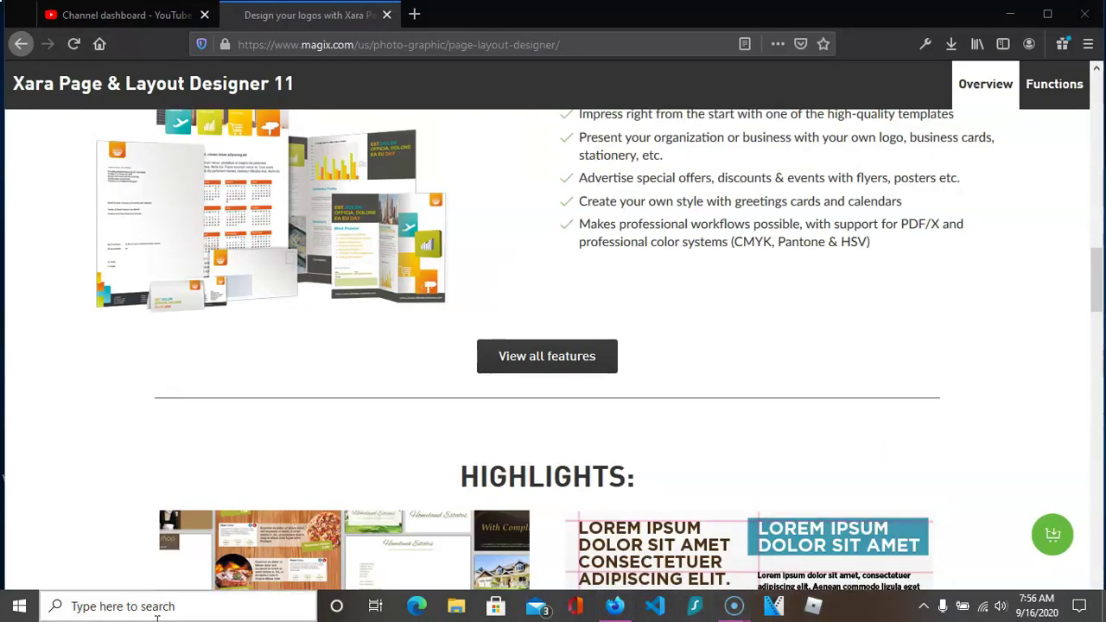
left_click(20, 606)
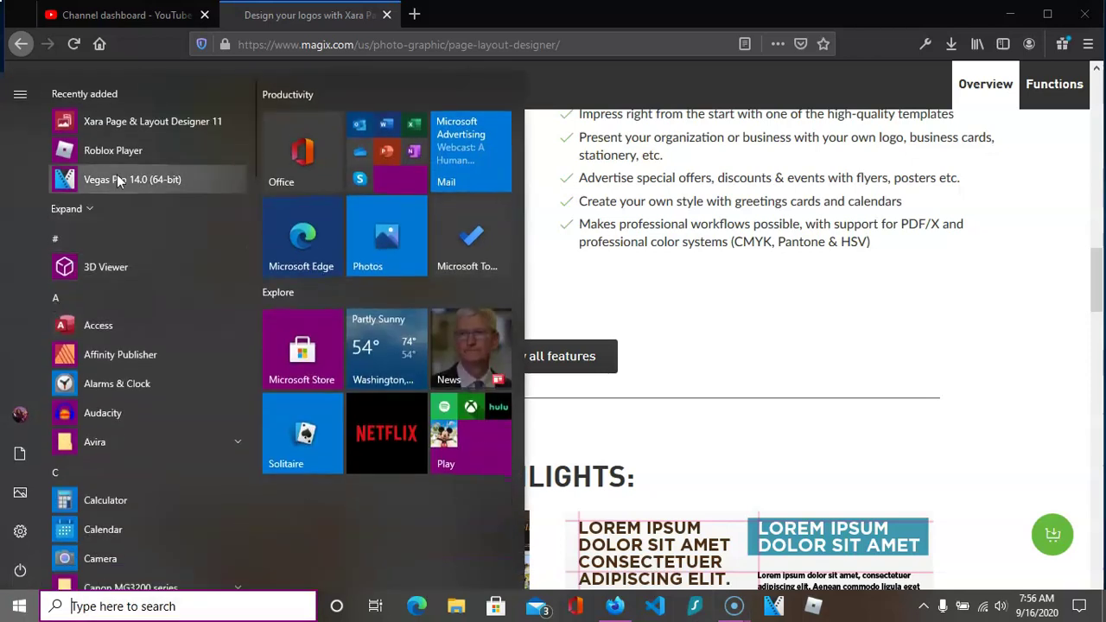
left_click(145, 127)
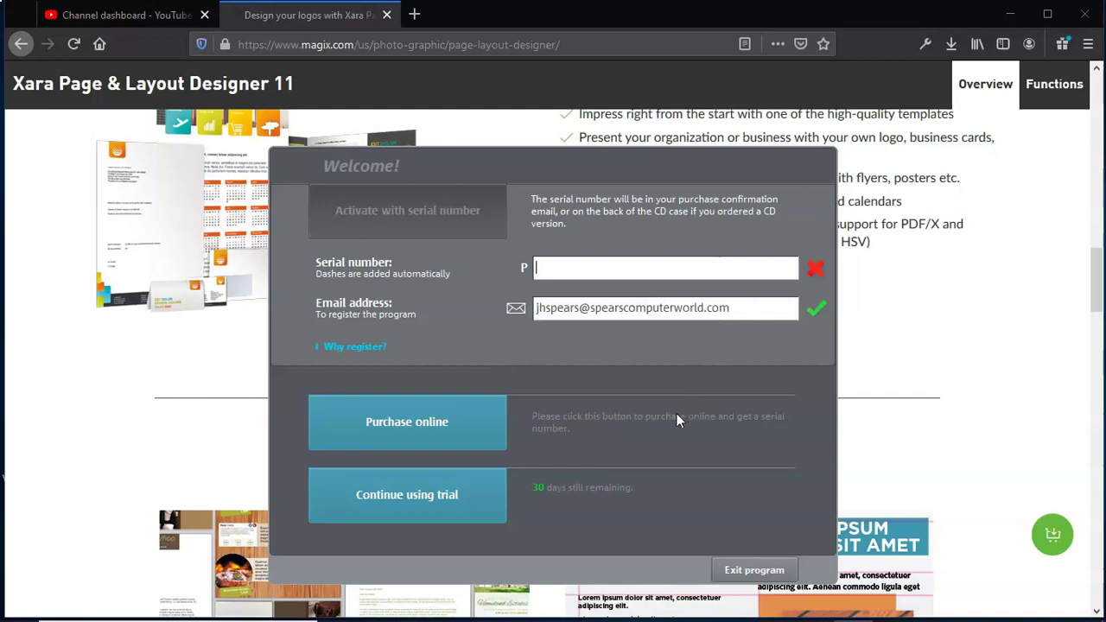
left_click(434, 511)
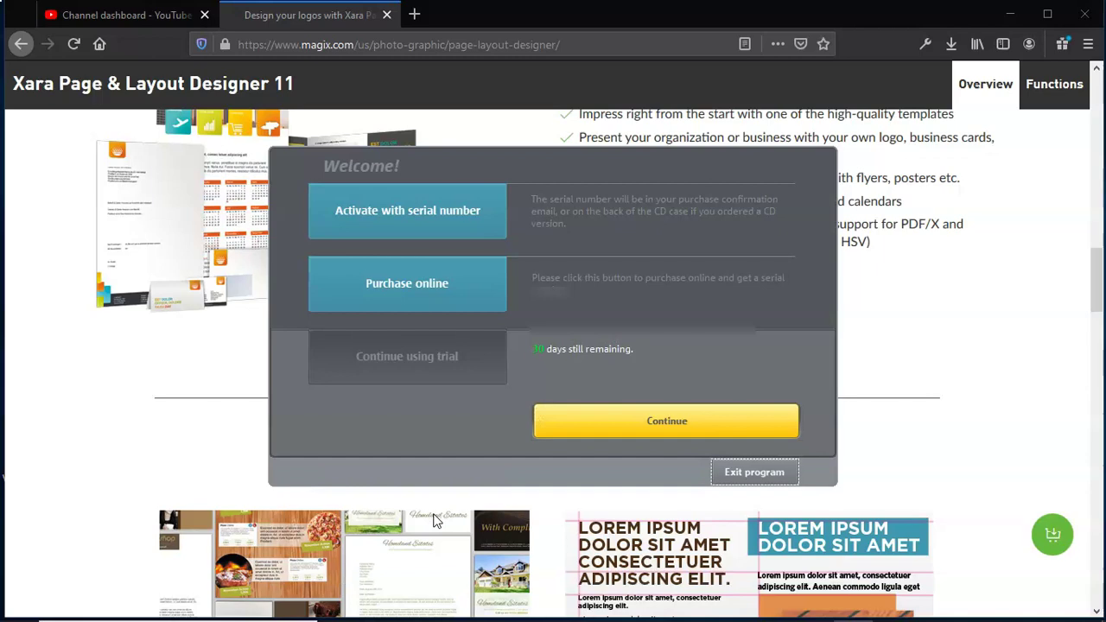
Step: Start trial mode, dismiss the Community welcome and Tip of the Day, and scroll XLD_Introduction.xar
left_click(650, 432)
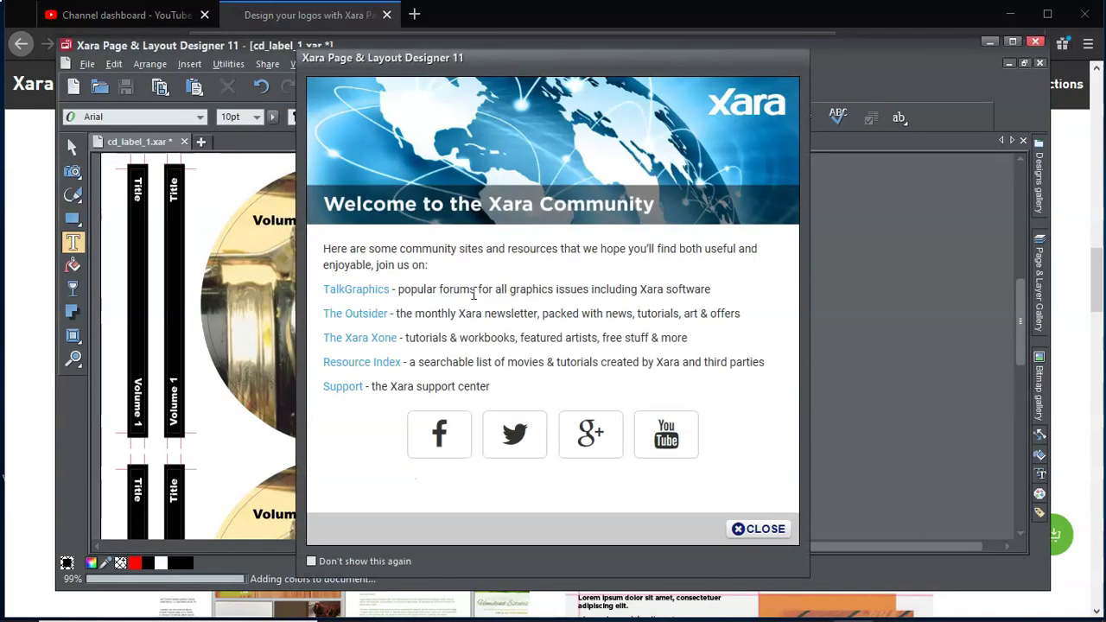
left_click(743, 528)
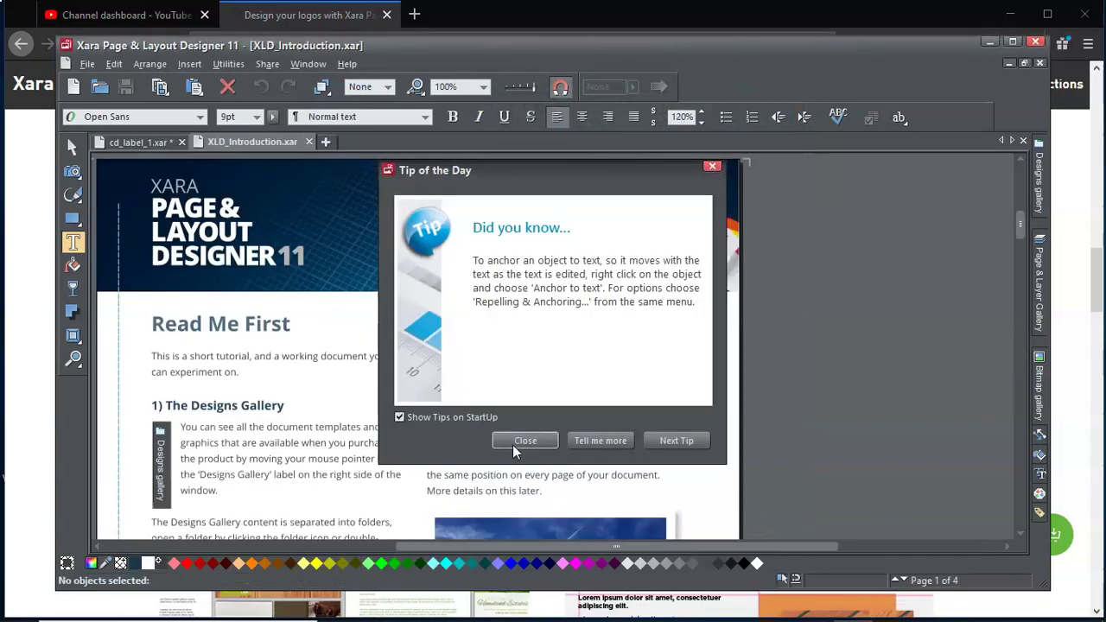
left_click(515, 443)
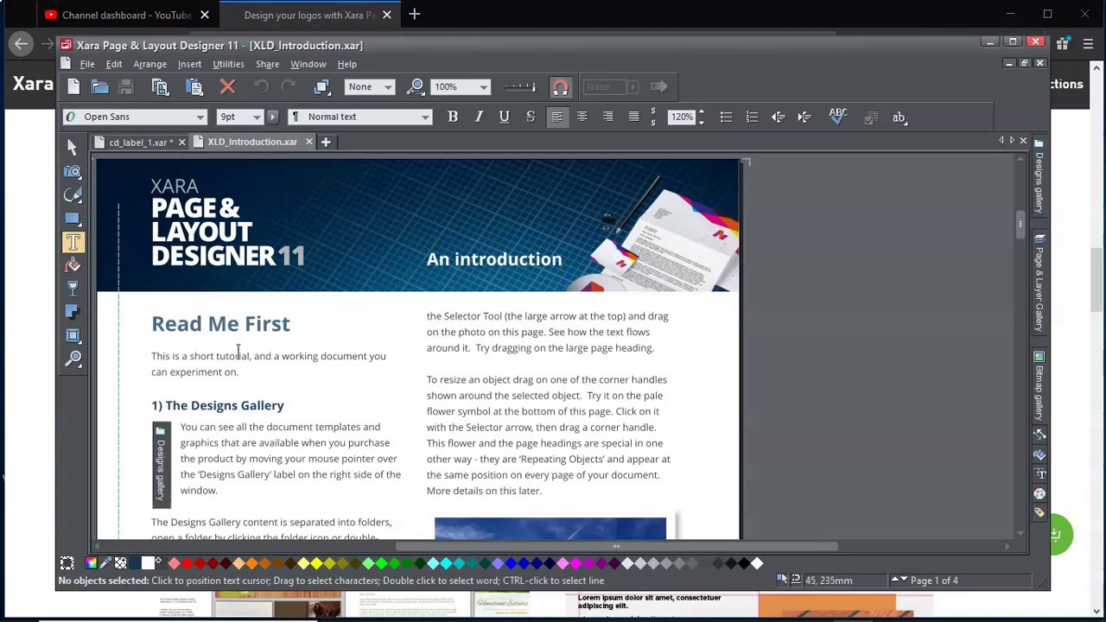
scroll(238, 350, "down", 1)
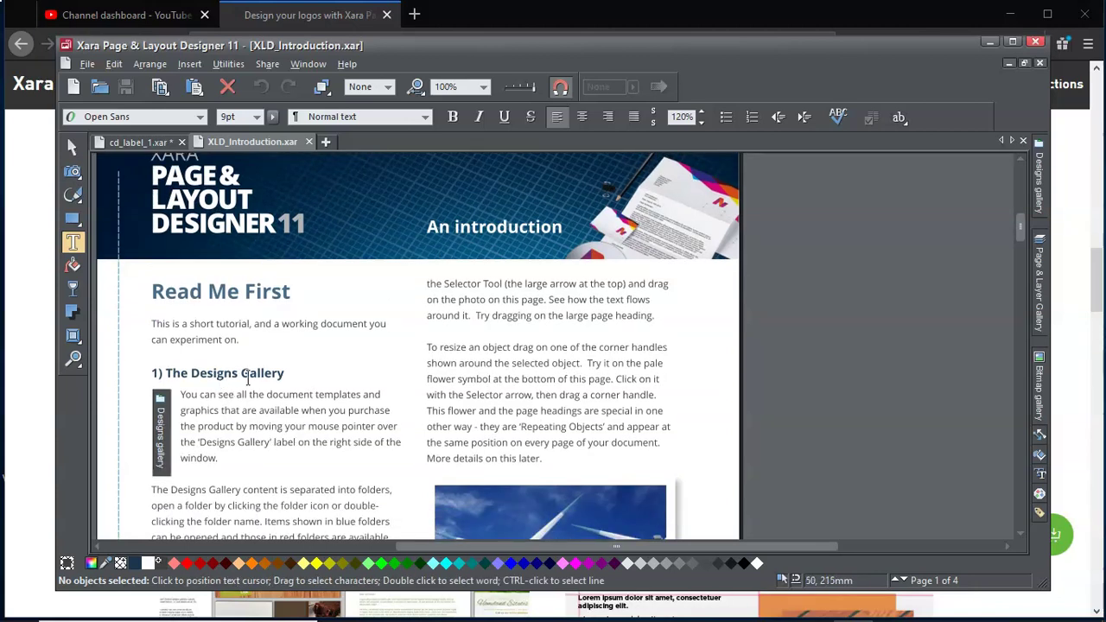
scroll(285, 390, "down", 4)
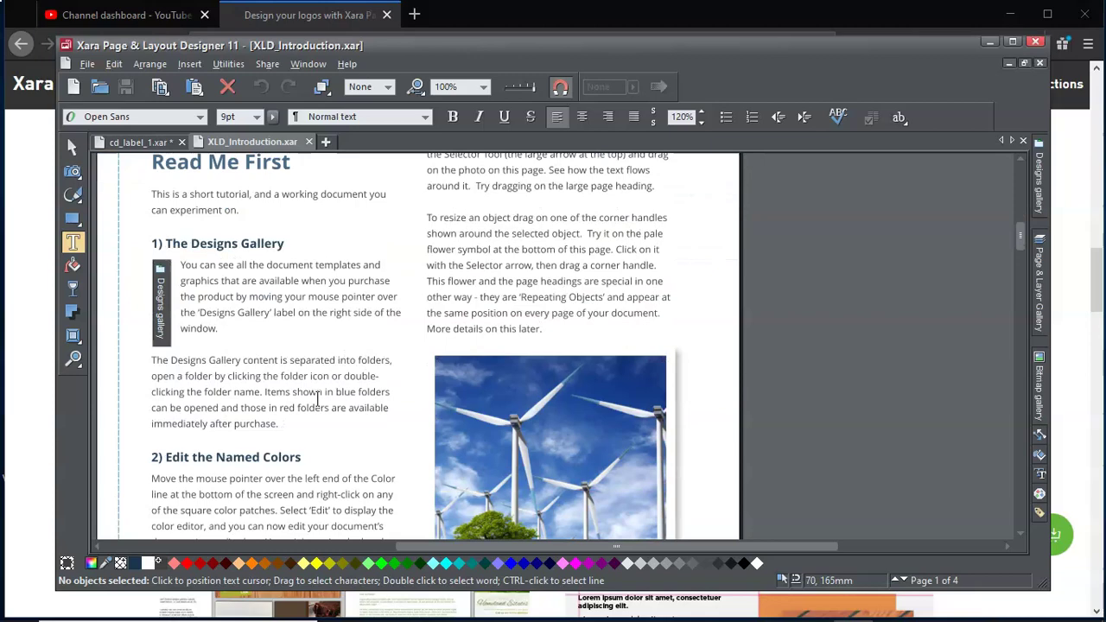
scroll(318, 400, "down", 4)
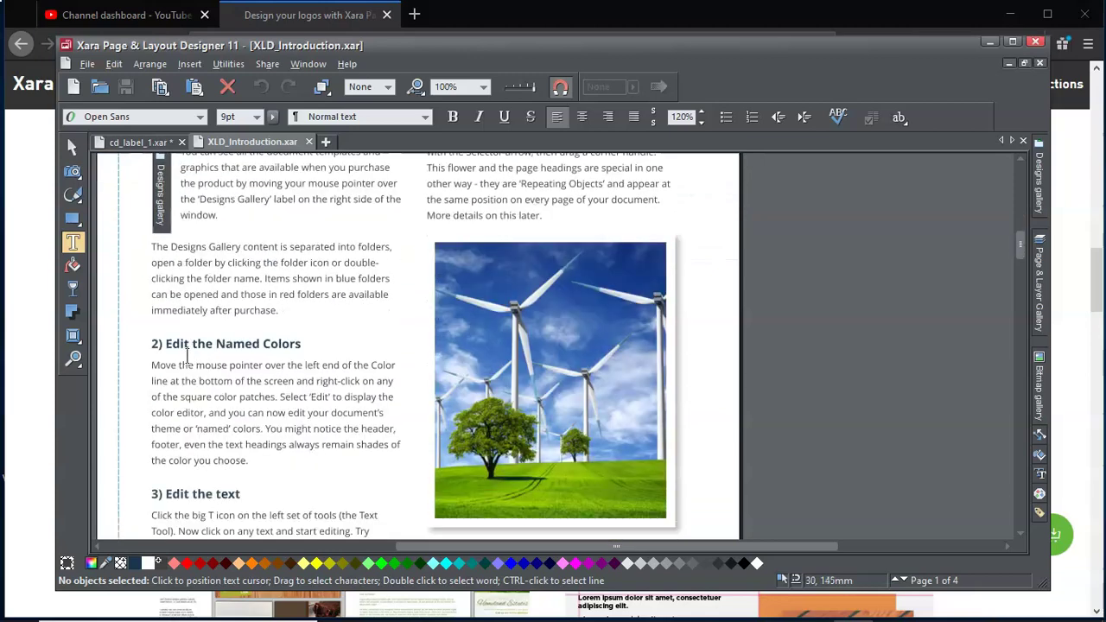
scroll(187, 354, "down", 6)
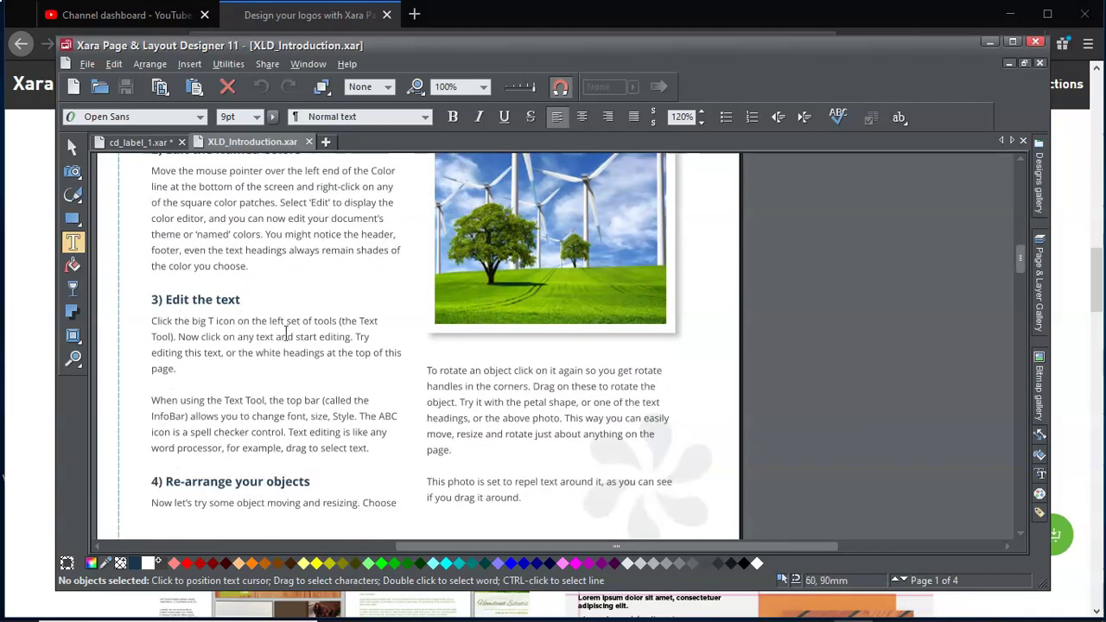
scroll(268, 324, "up", 15)
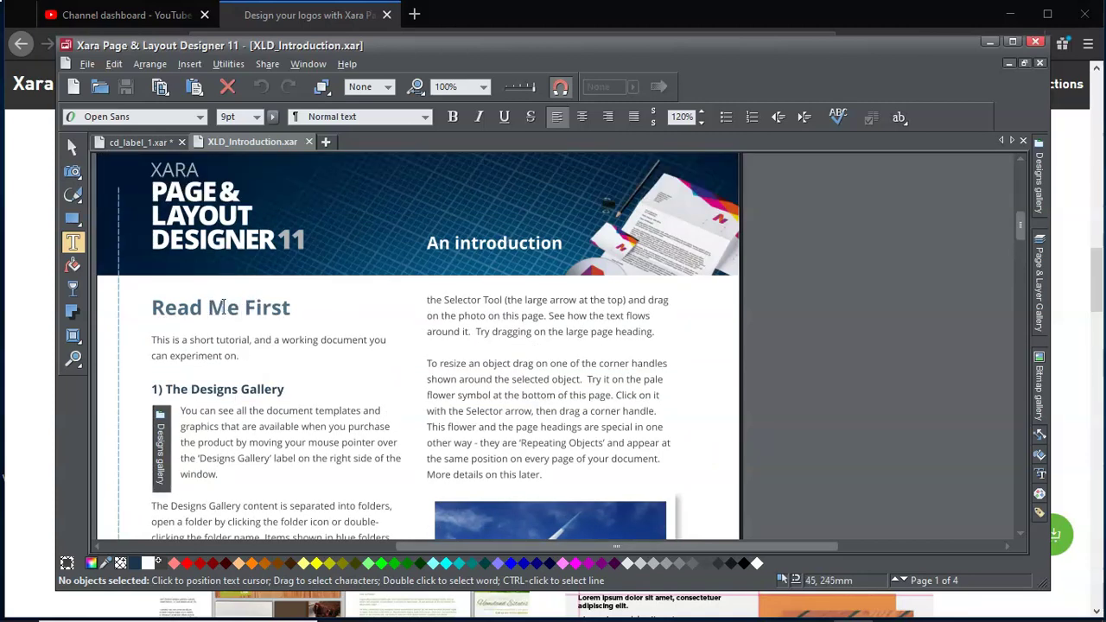
Step: Replace the 'Read Me First' heading text with 'John'
double_click(223, 307)
triple_click(223, 307)
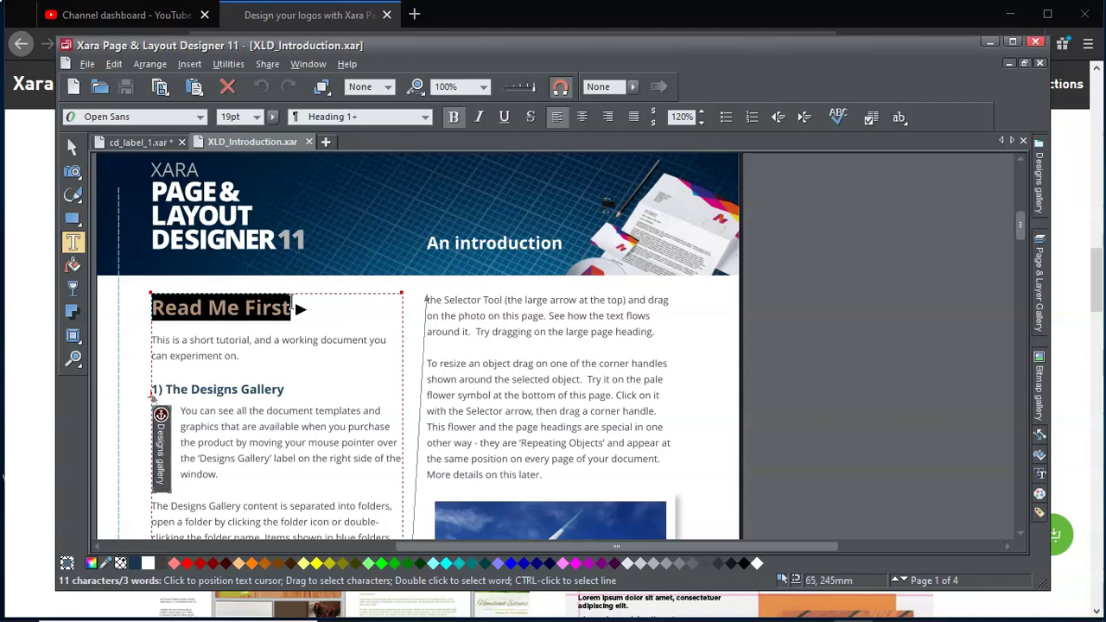
type("John")
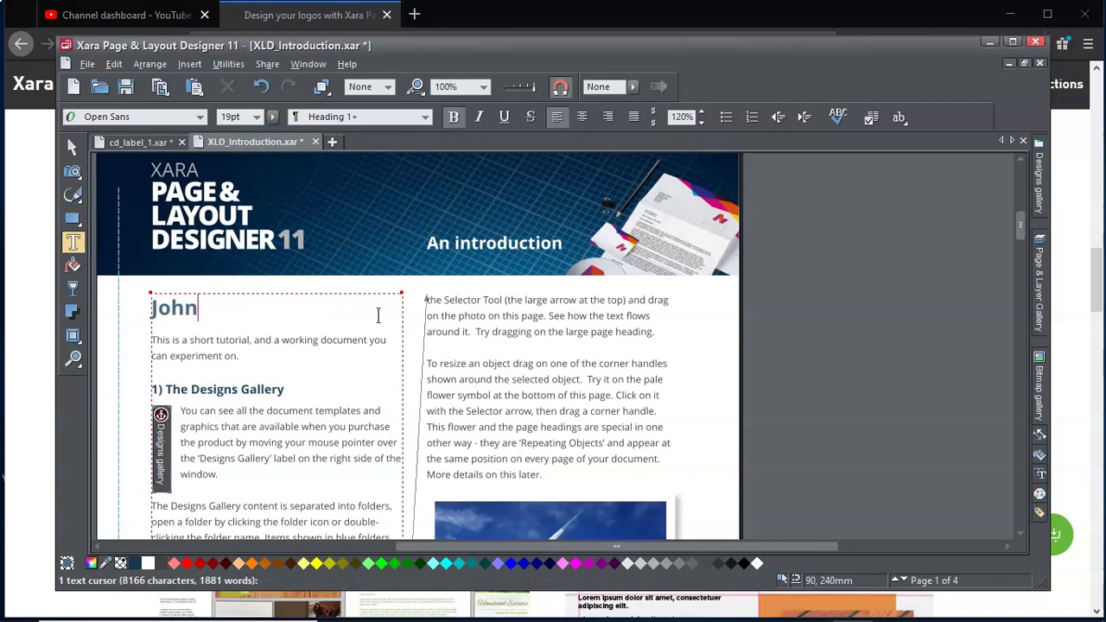
left_click(427, 314)
left_click(312, 315)
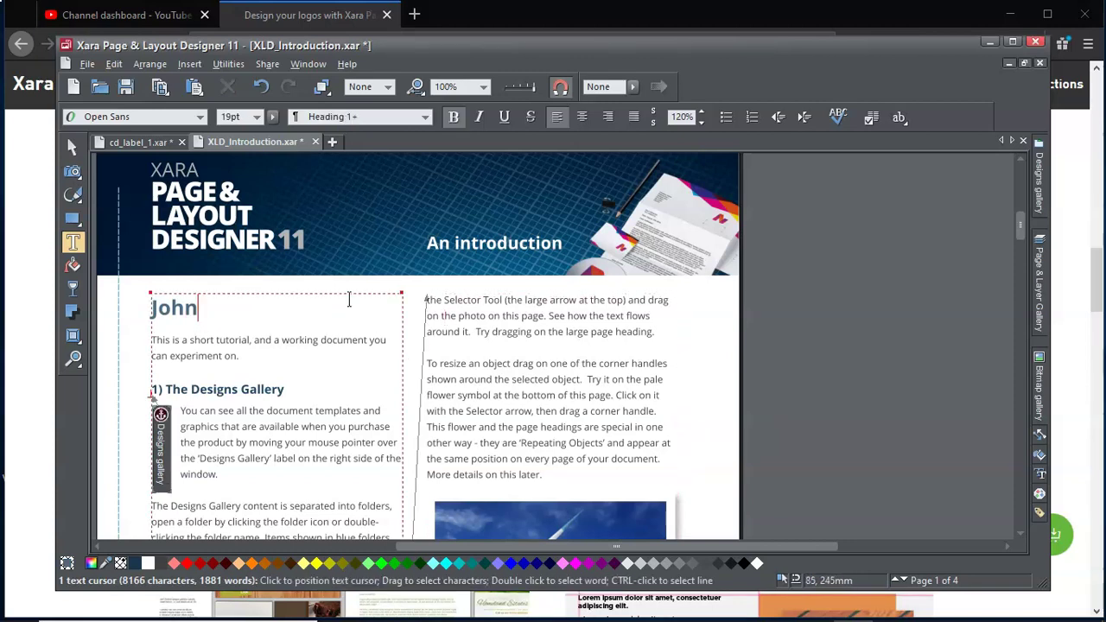
Step: Try resizing the heading text area, cancel the text-flow dialog, and undo back to 'Read Me First'
left_click(76, 148)
key("Escape")
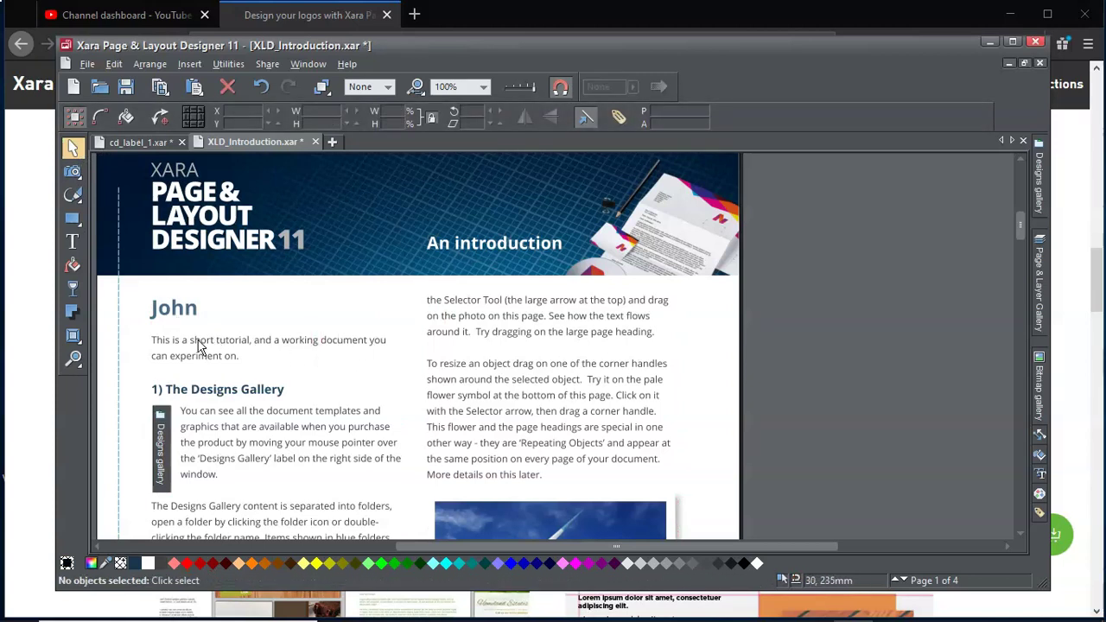
left_click(72, 242)
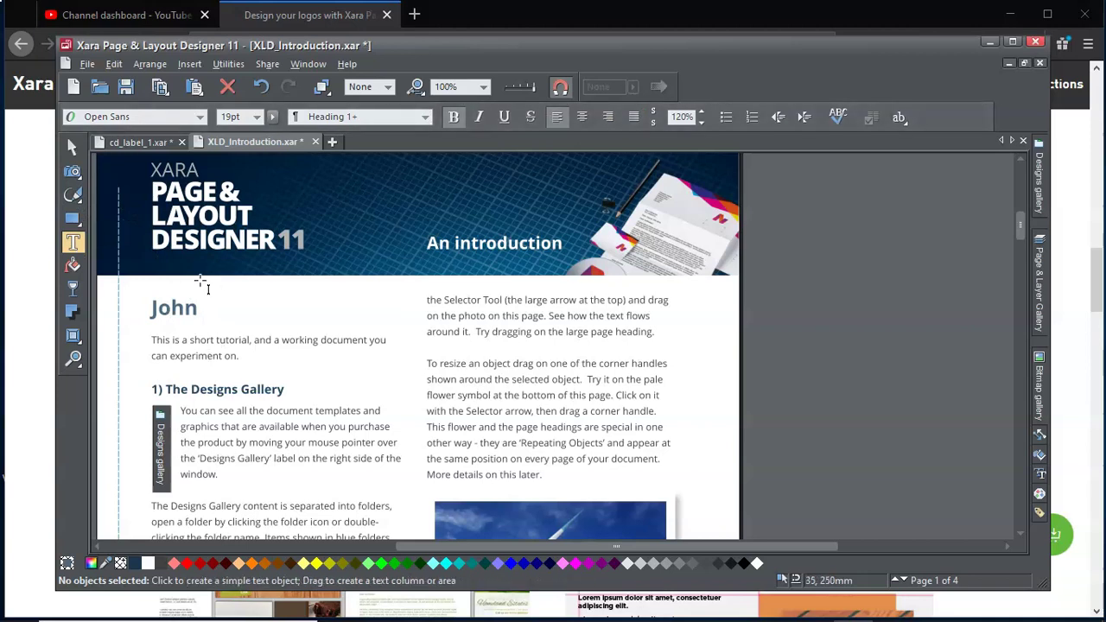
left_click_drag(203, 287, 385, 331)
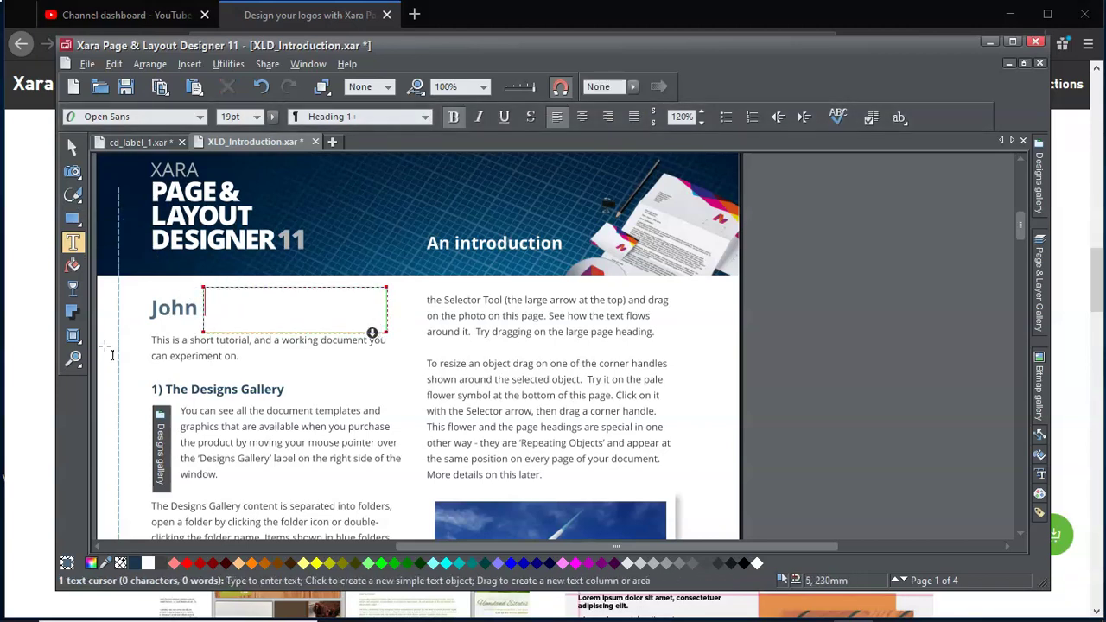
key("ctrl+z")
key("ctrl+z")
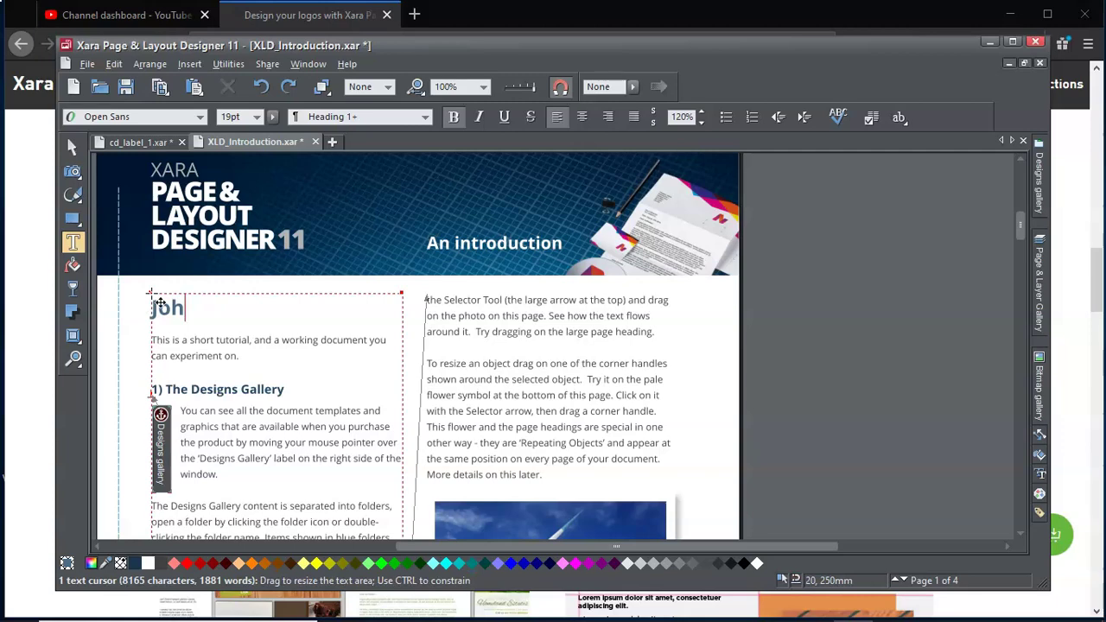
mouse_move(151, 293)
left_mouse_down()
mouse_move(185, 368)
mouse_move(115, 264)
mouse_move(139, 318)
mouse_move(138, 287)
left_mouse_up()
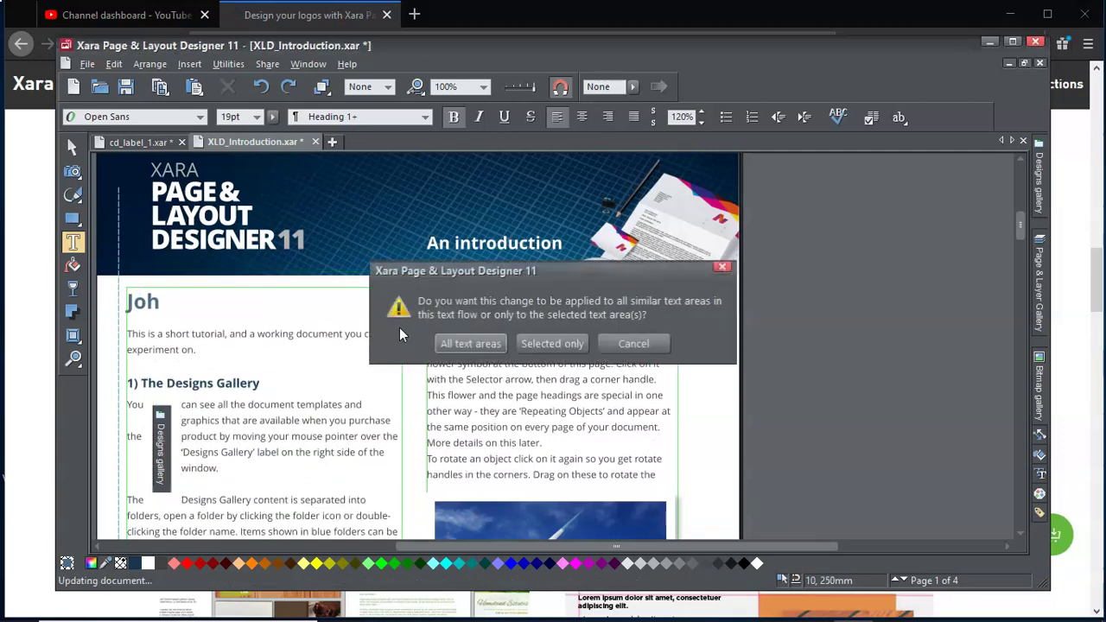
left_click(649, 350)
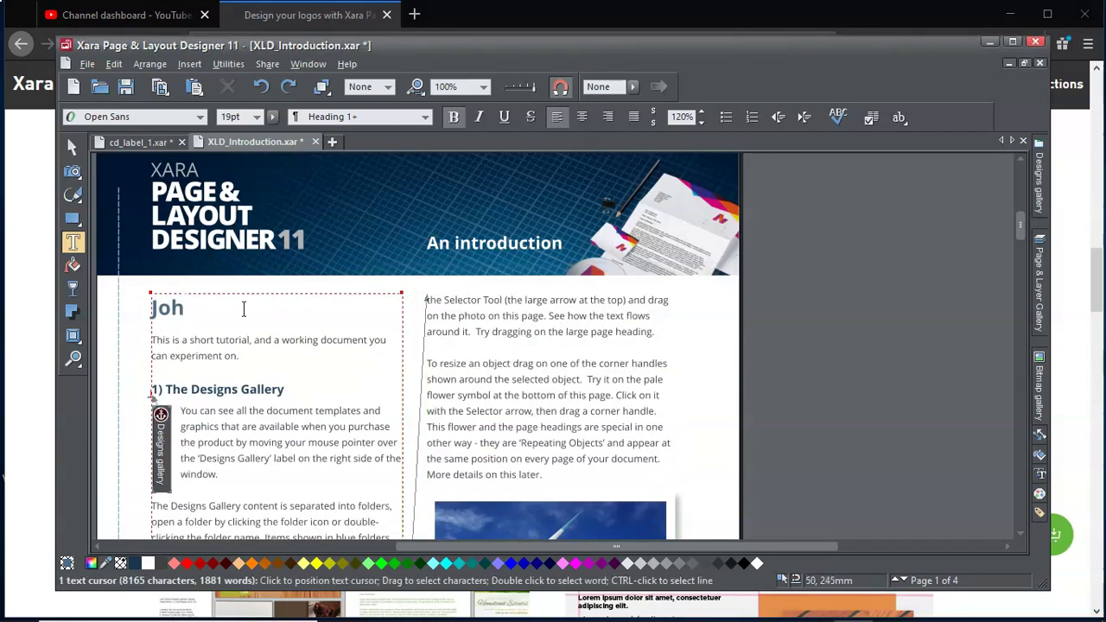
type("n")
key("ctrl+z")
key("ctrl+z")
key("ctrl+z")
key("ctrl+z")
key("ctrl+z")
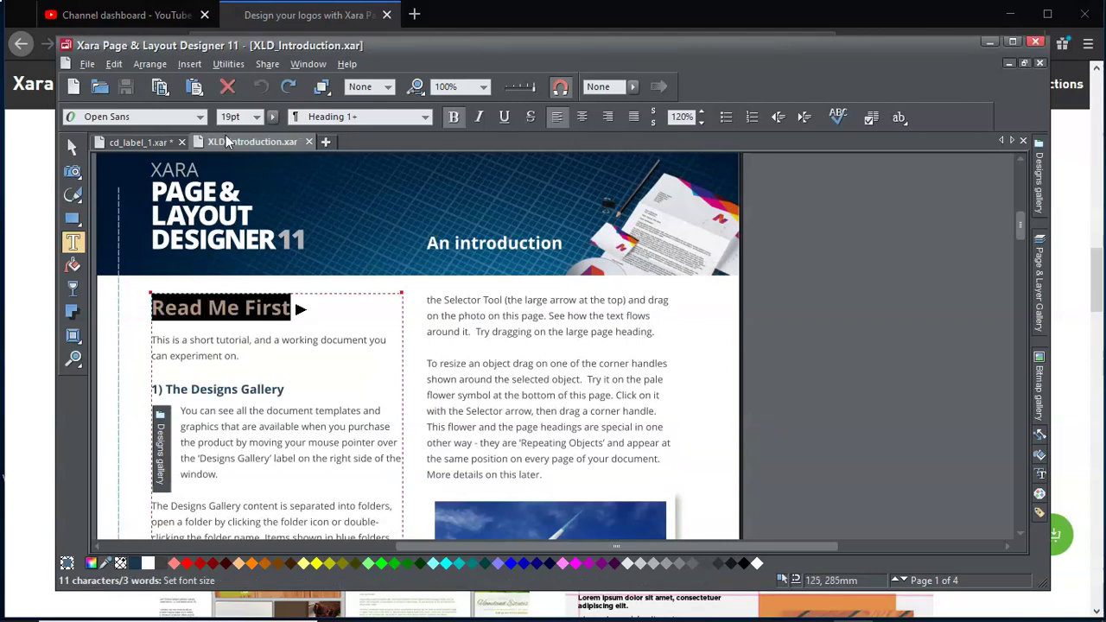
Step: Close XLD_Introduction.xar and cd_label_1.xar, discarding unsaved changes
left_click(310, 143)
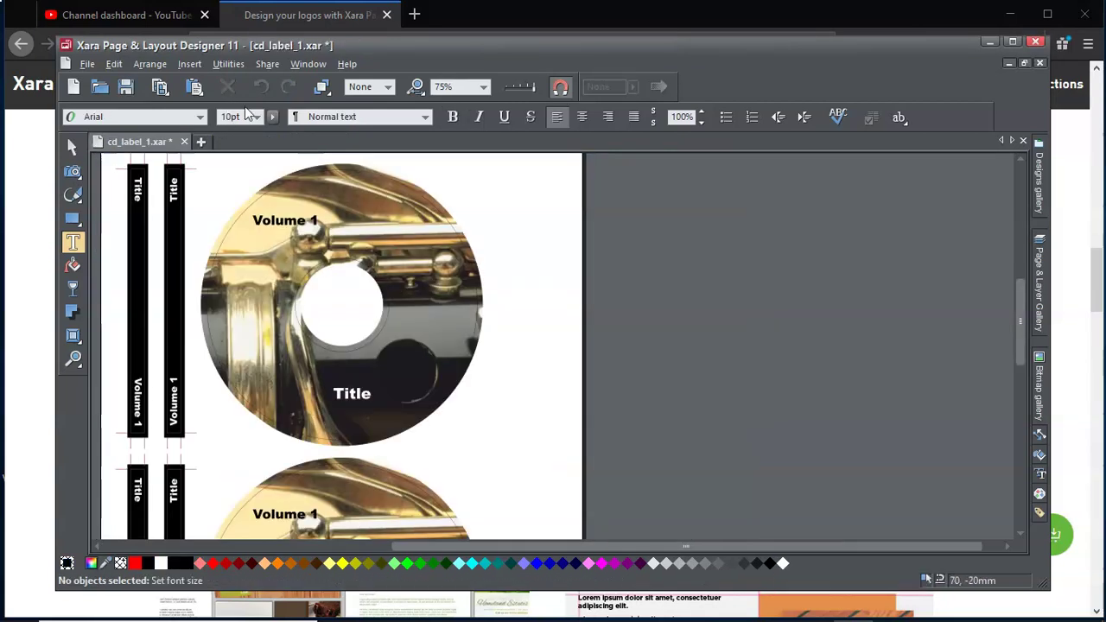
left_click(183, 142)
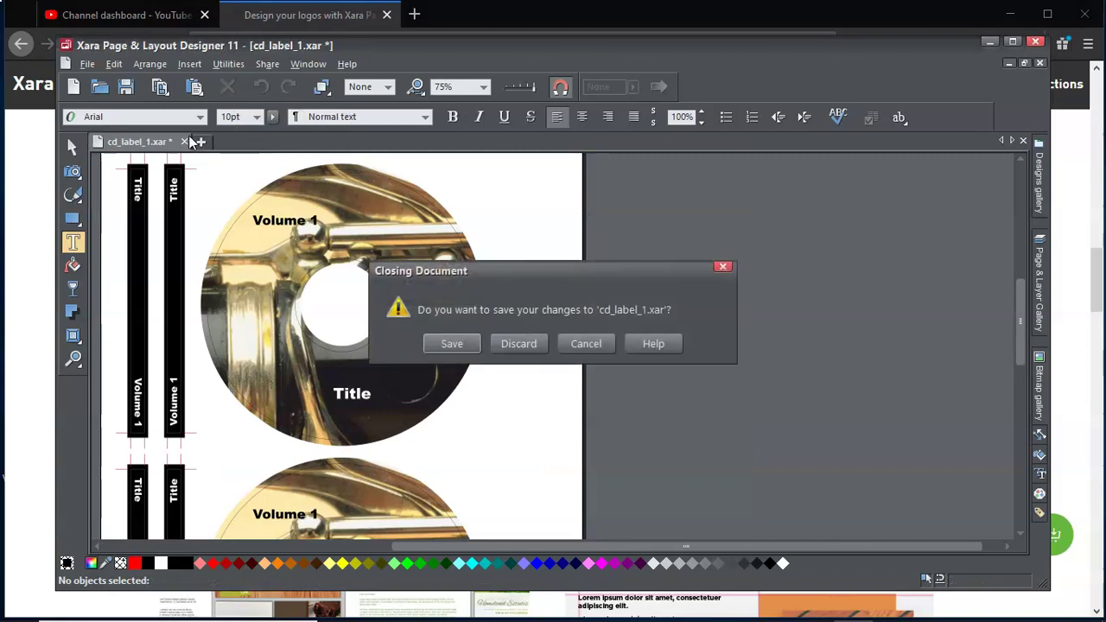
left_click(510, 344)
Step: Open the Designs gallery and browse the Page Elements and Free Trial Samples folders
left_click(1038, 179)
left_click(1042, 277)
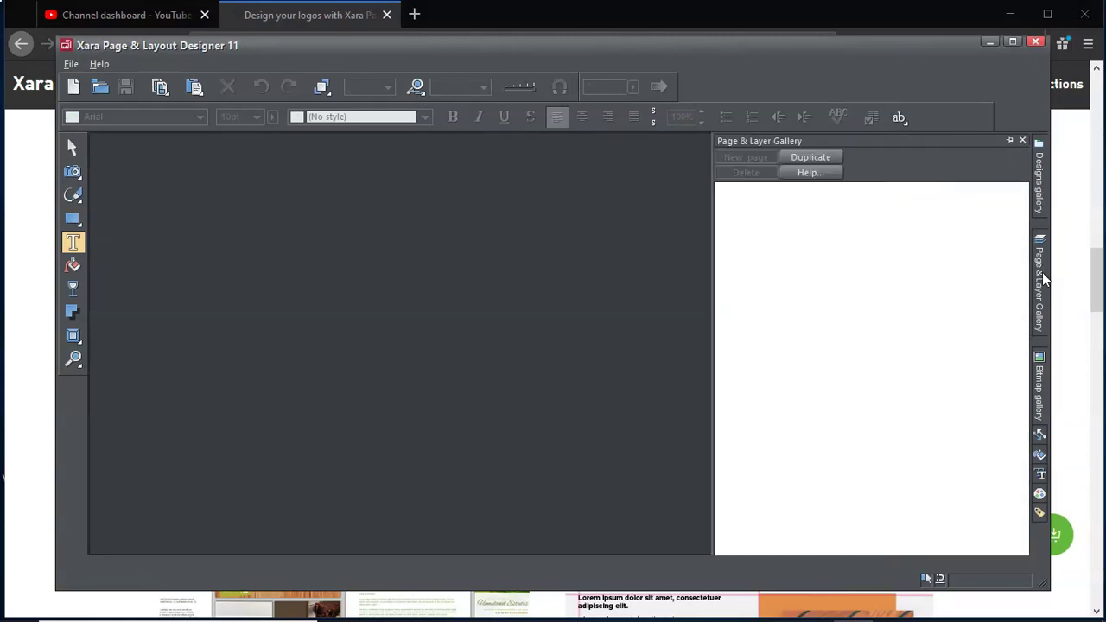
left_click(1041, 186)
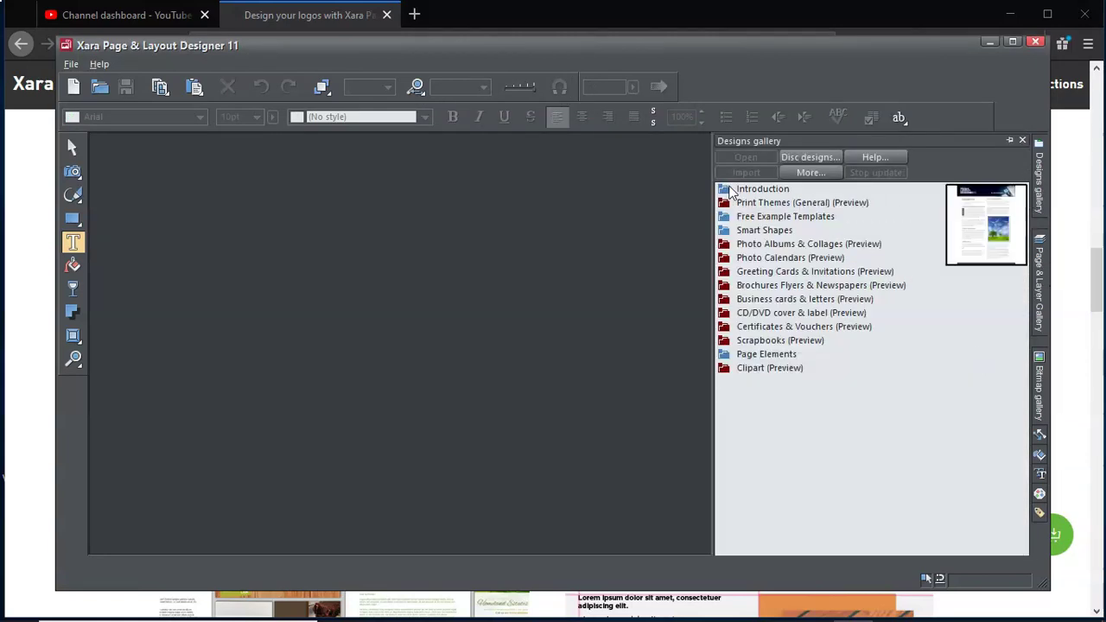
mouse_move(724, 218)
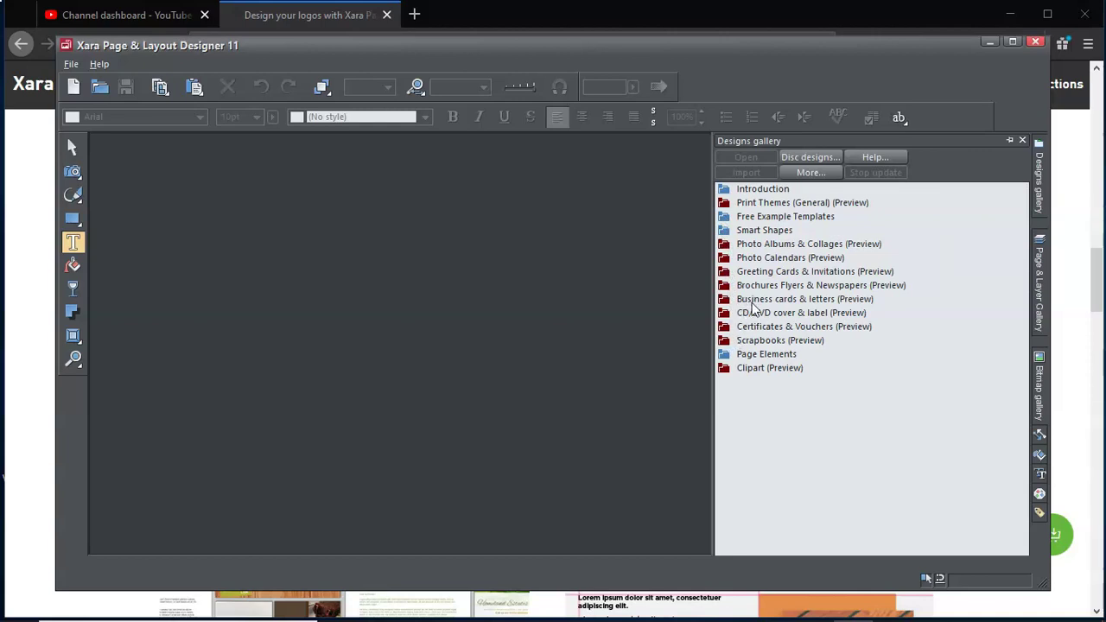
left_click(730, 353)
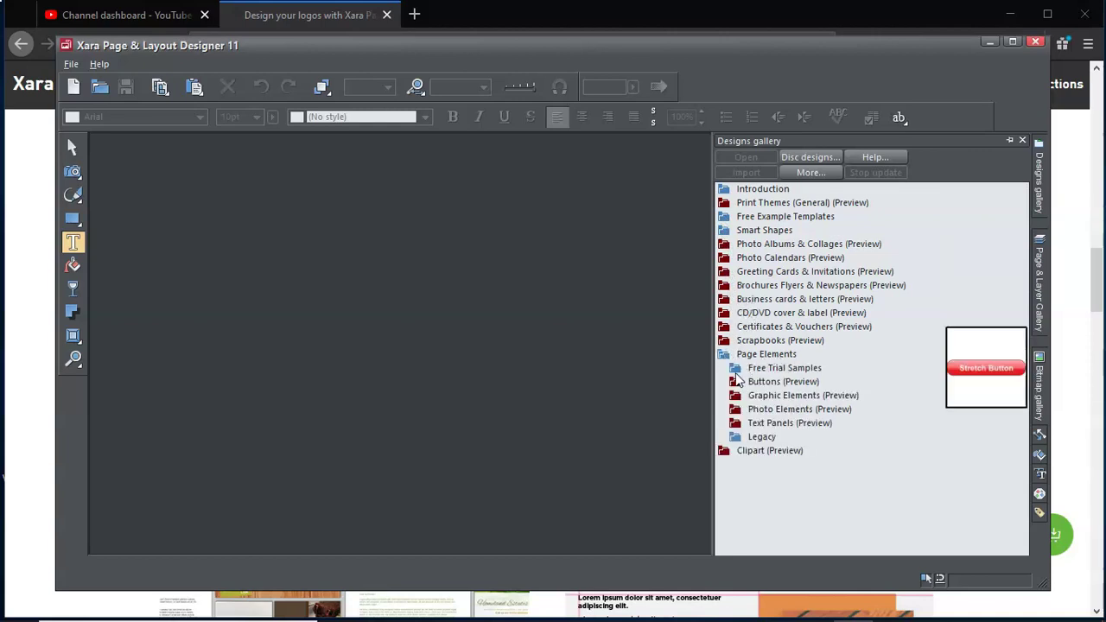
left_click(736, 370)
scroll(780, 389, "down", 6)
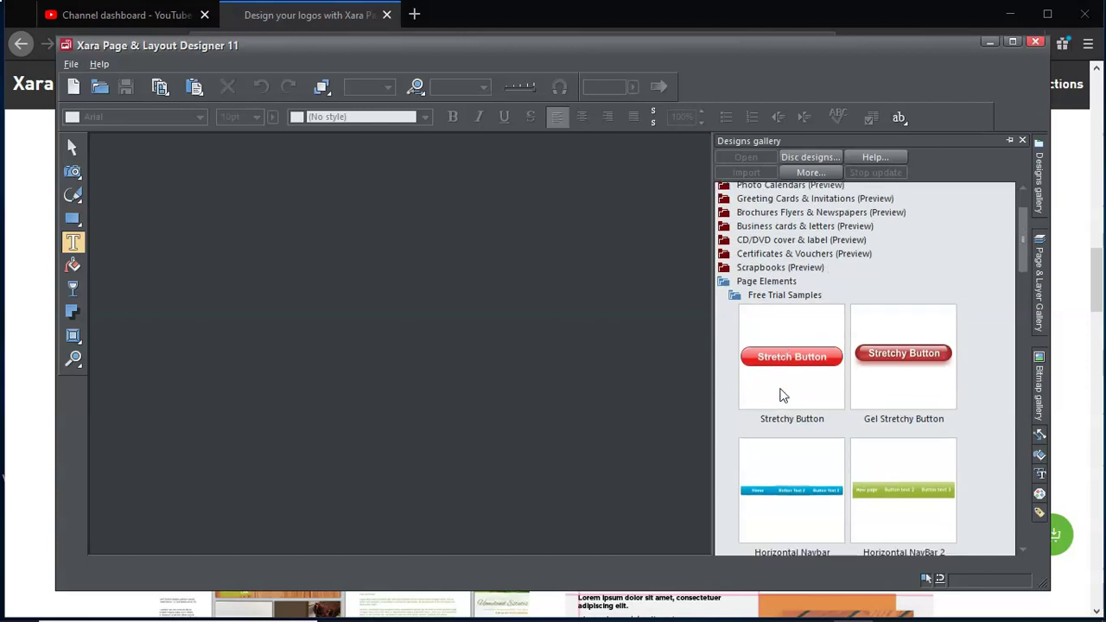
scroll(782, 389, "down", 8)
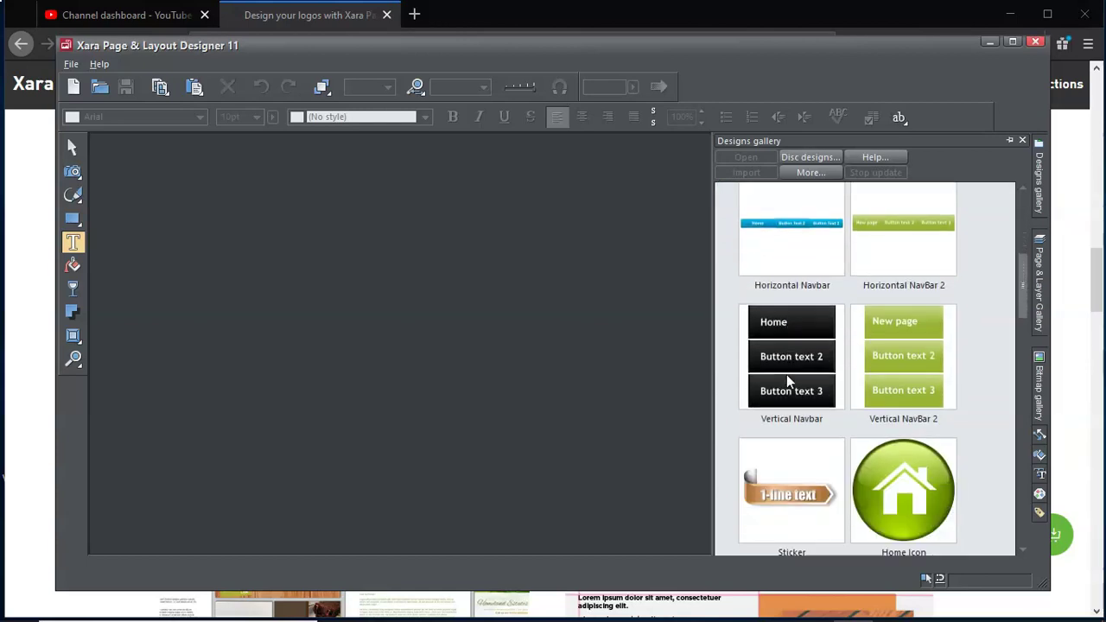
scroll(787, 379, "up", 14)
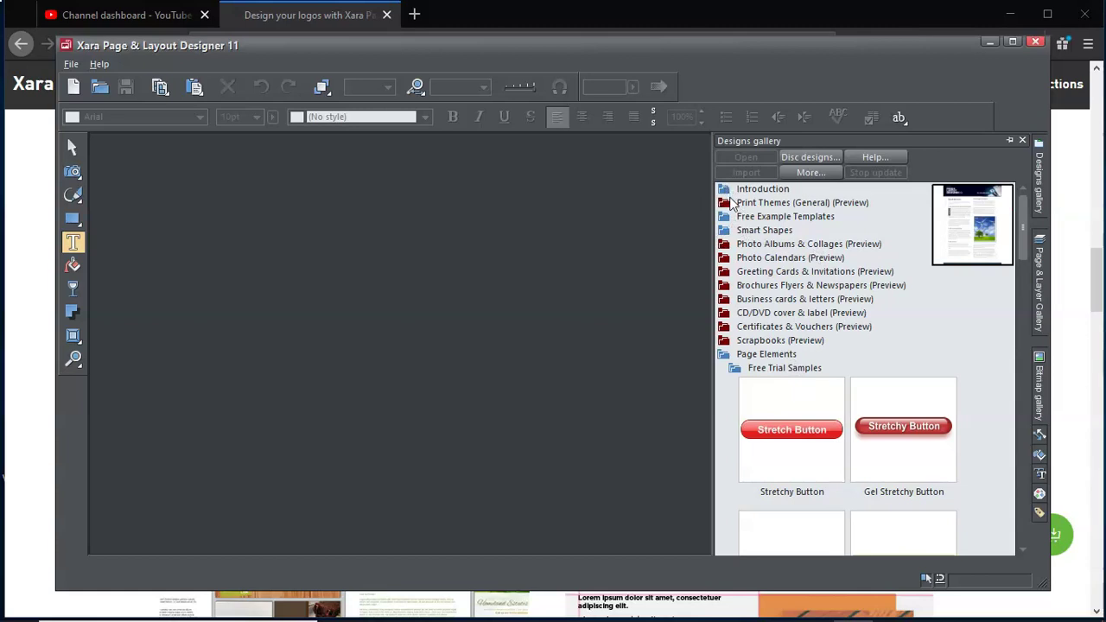
Step: Open the Card 4 template from Free Example Templates as a new document
left_click(728, 217)
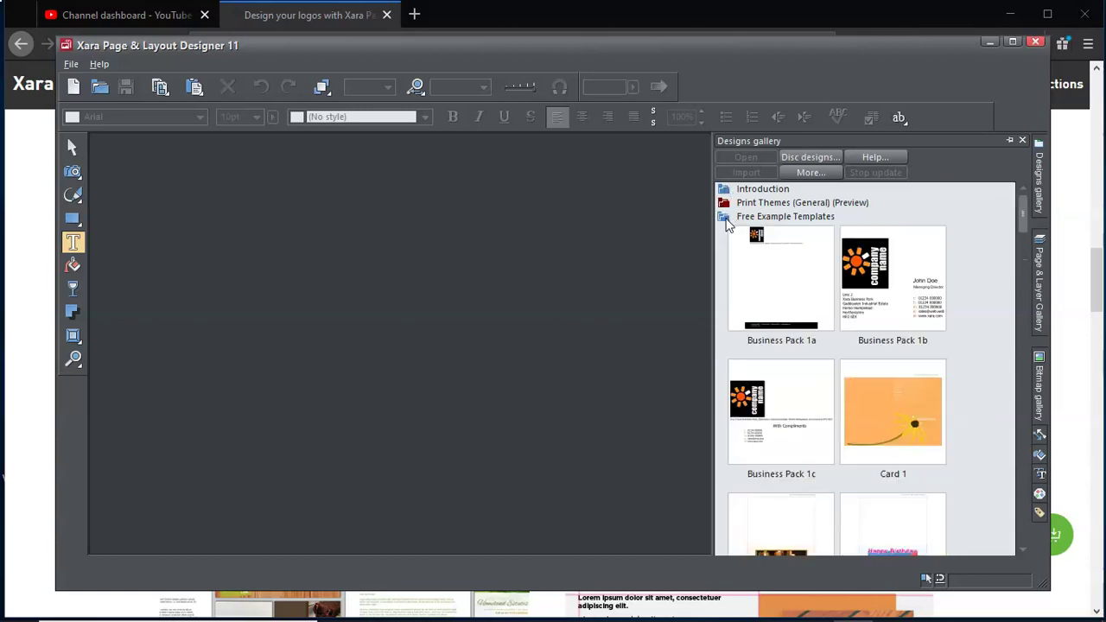
left_click(727, 218)
left_click(727, 230)
left_click(734, 244)
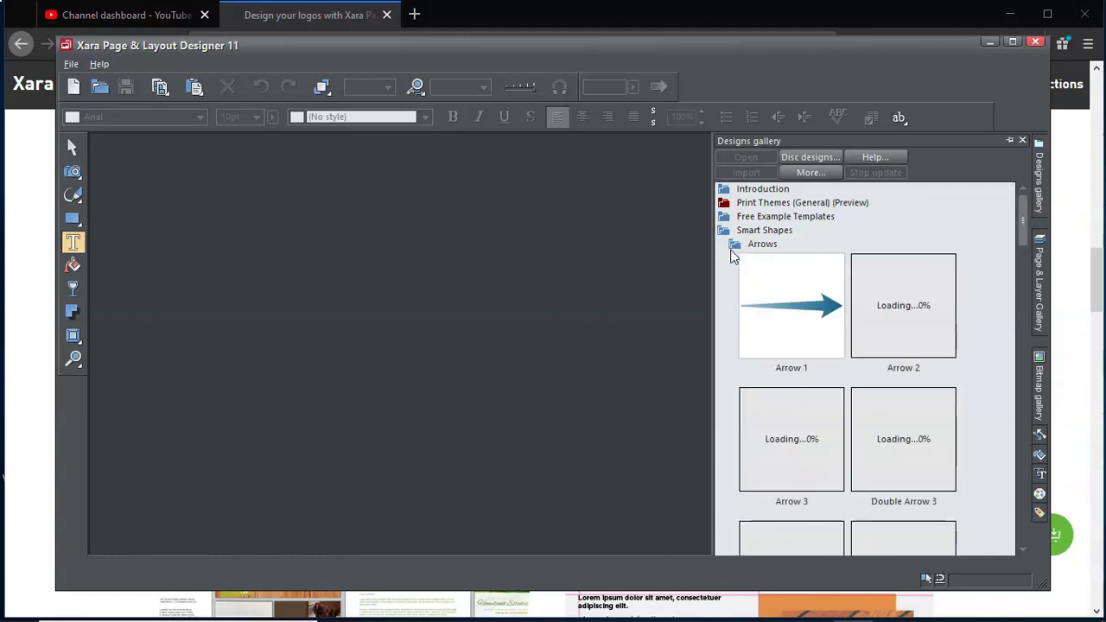
left_click(732, 250)
left_click(735, 270)
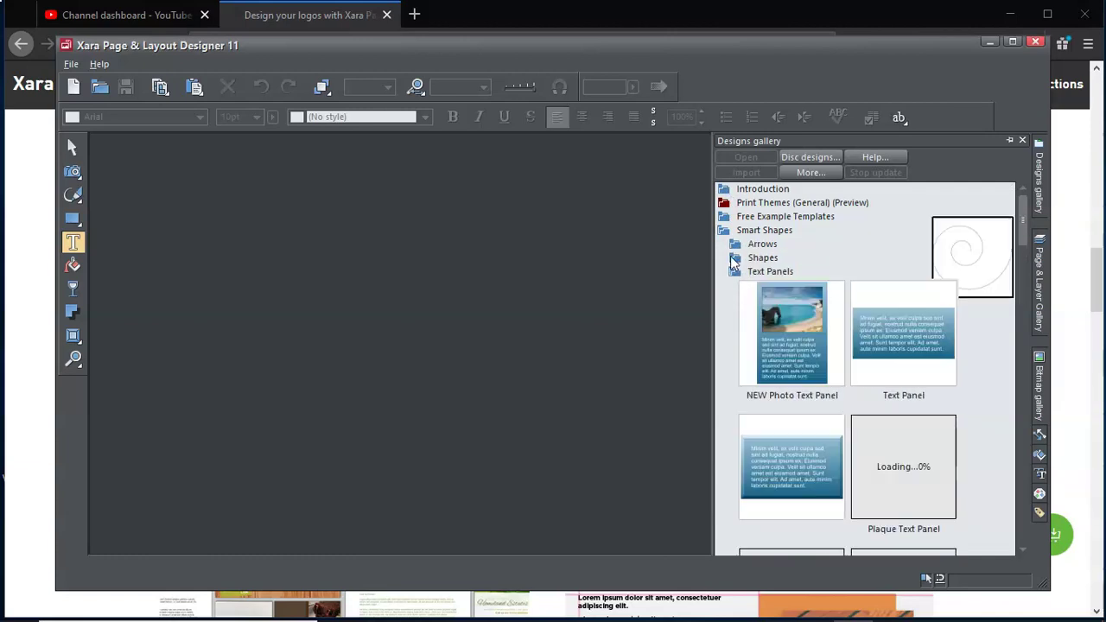
left_click(724, 218)
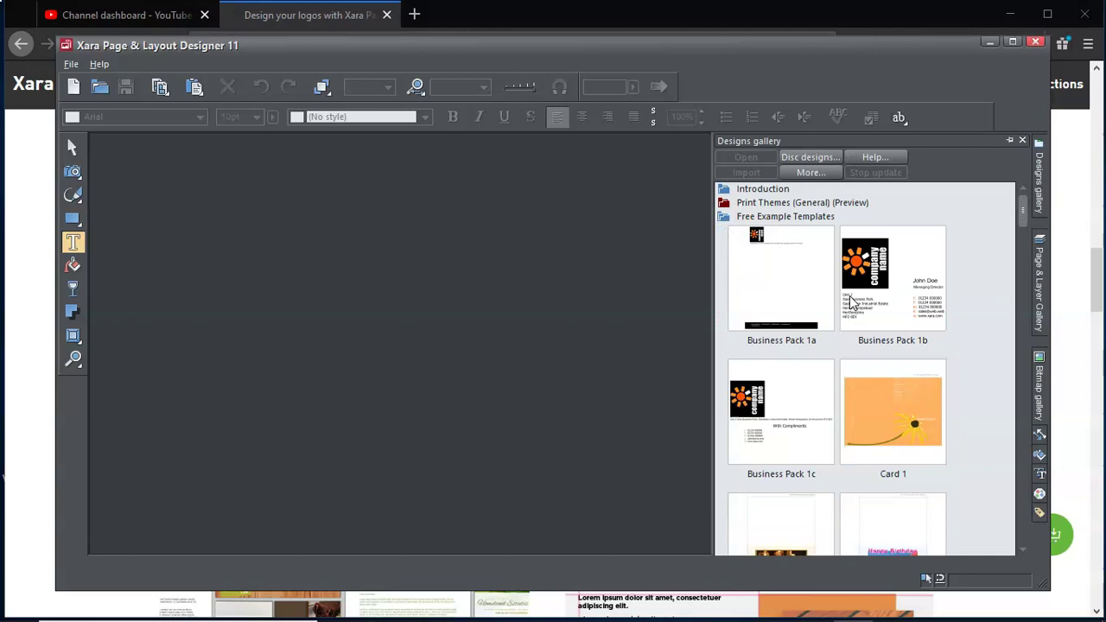
scroll(848, 300, "down", 6)
scroll(853, 309, "down", 2)
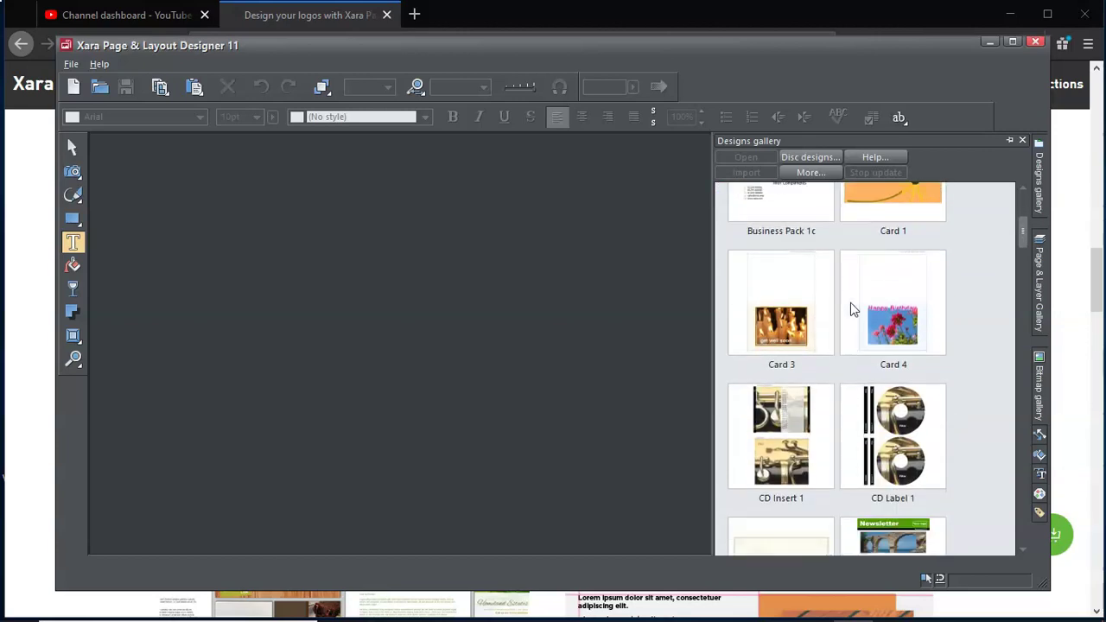
left_click(894, 333)
double_click(895, 333)
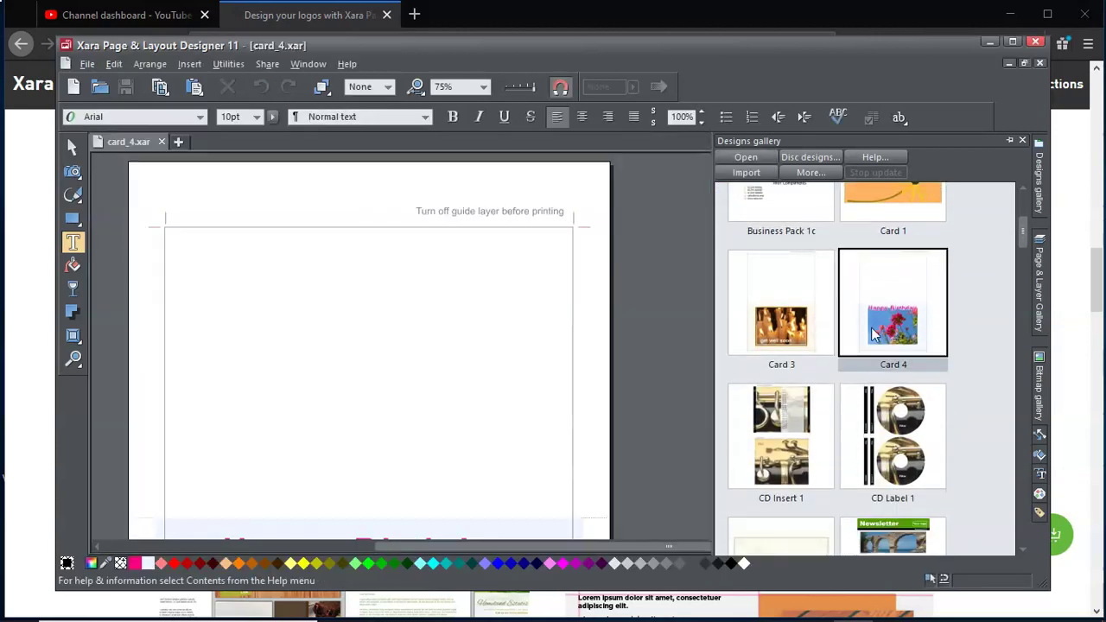
Step: Add ', John' after 'Happy Birthday' in the card's greeting
scroll(501, 314, "down", 6)
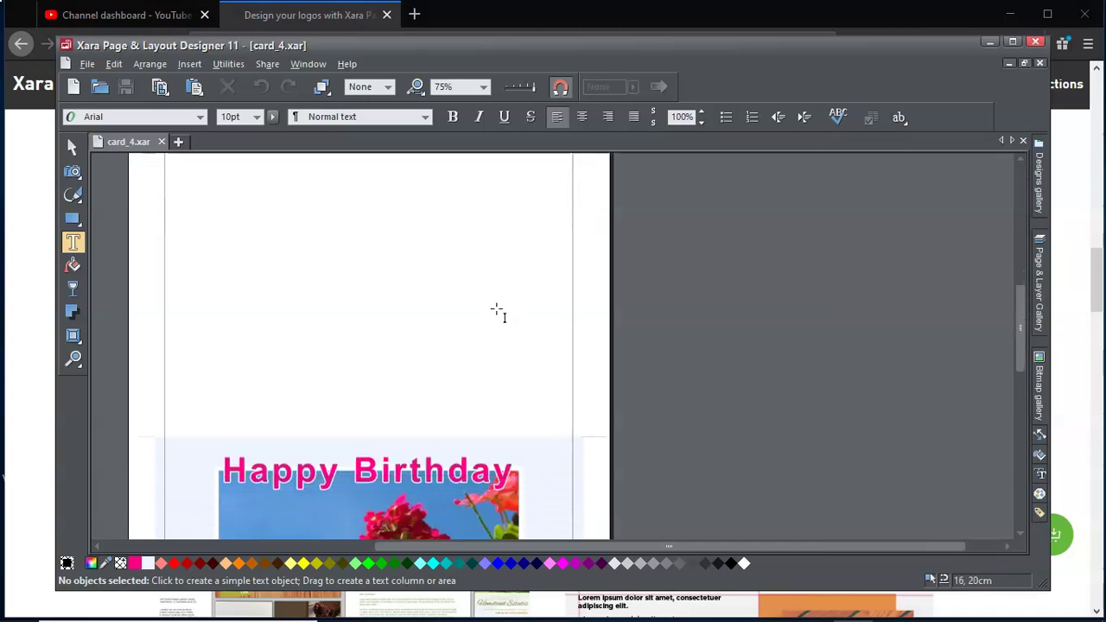
scroll(498, 311, "down", 4)
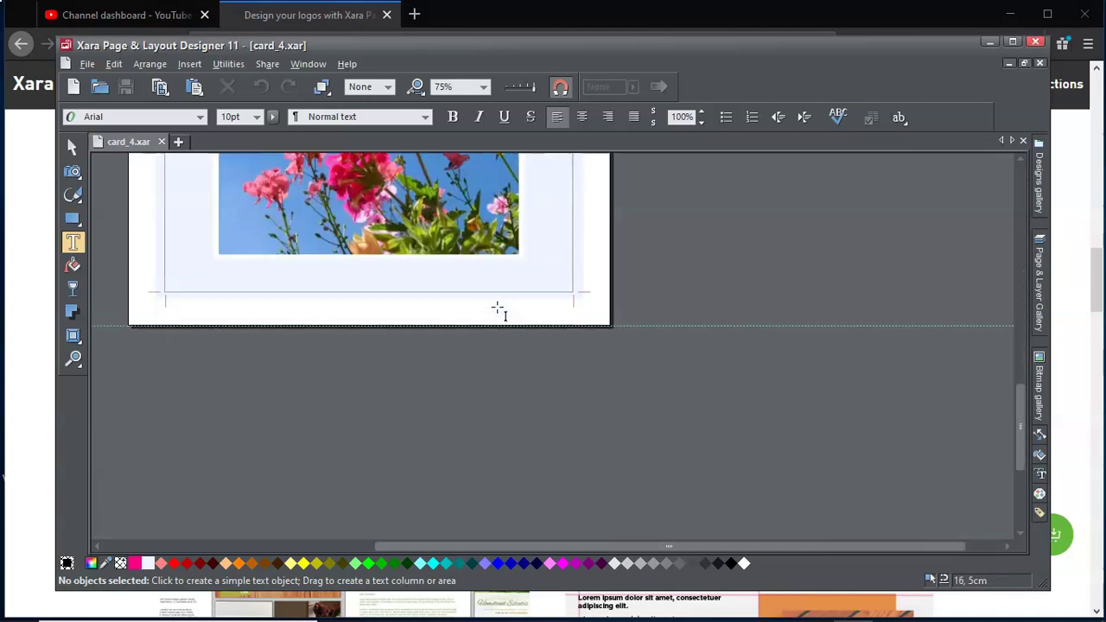
scroll(499, 311, "up", 1)
scroll(499, 312, "down", 4)
scroll(498, 312, "down", 6)
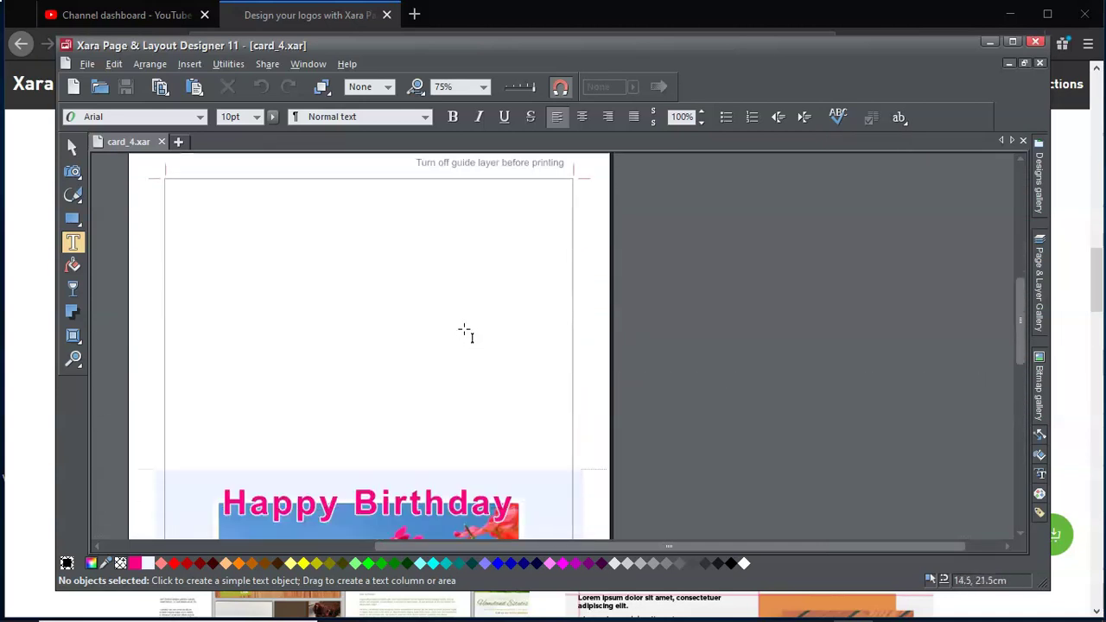
double_click(340, 439)
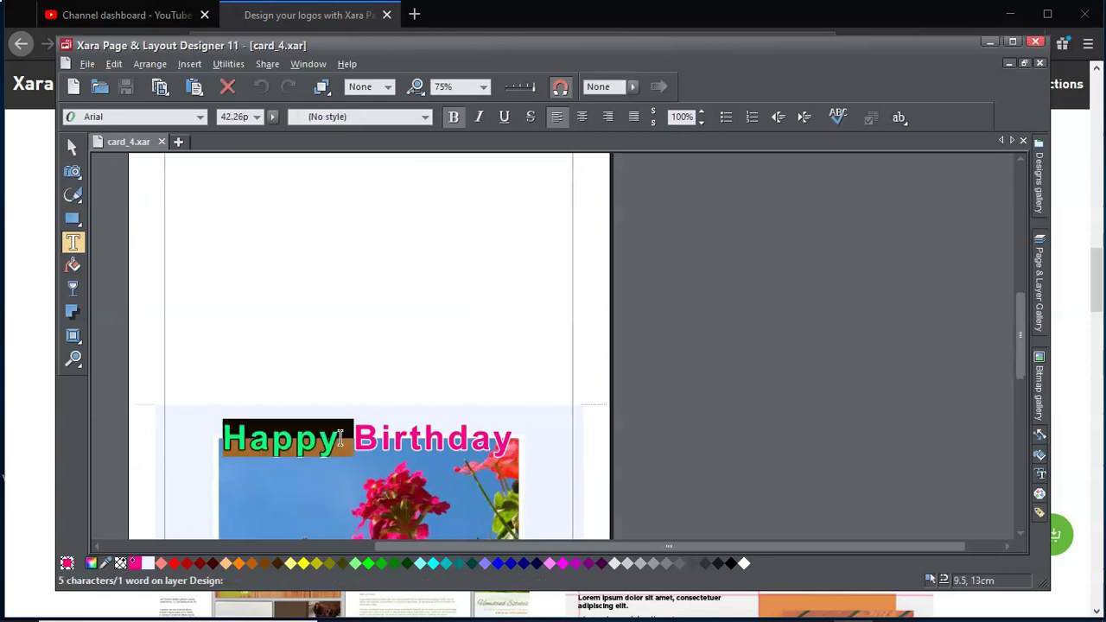
left_click(448, 438)
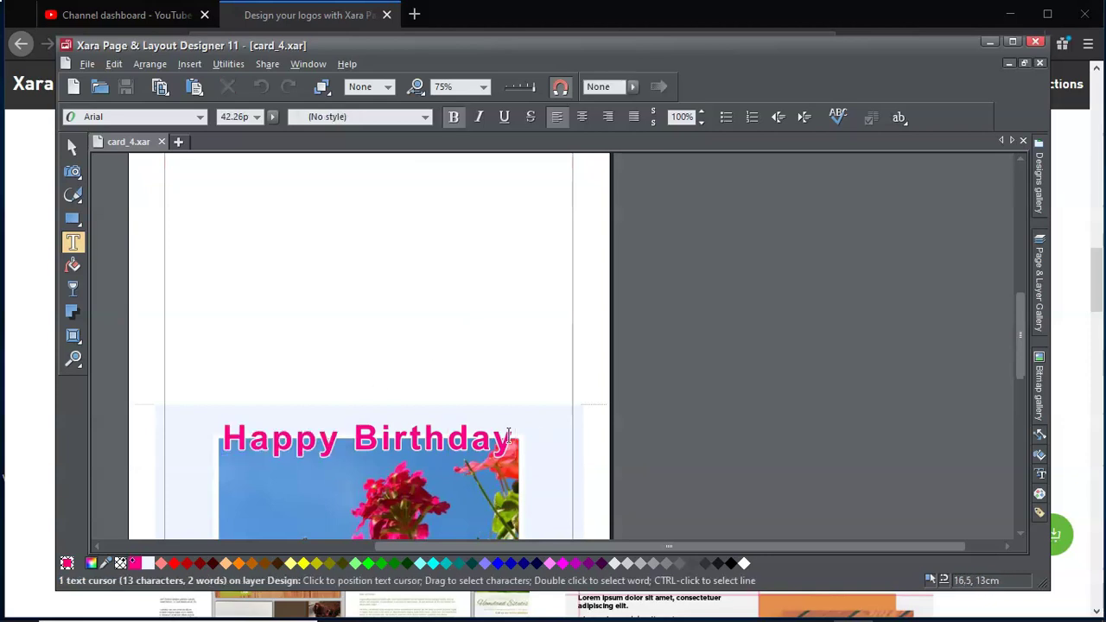
type(",")
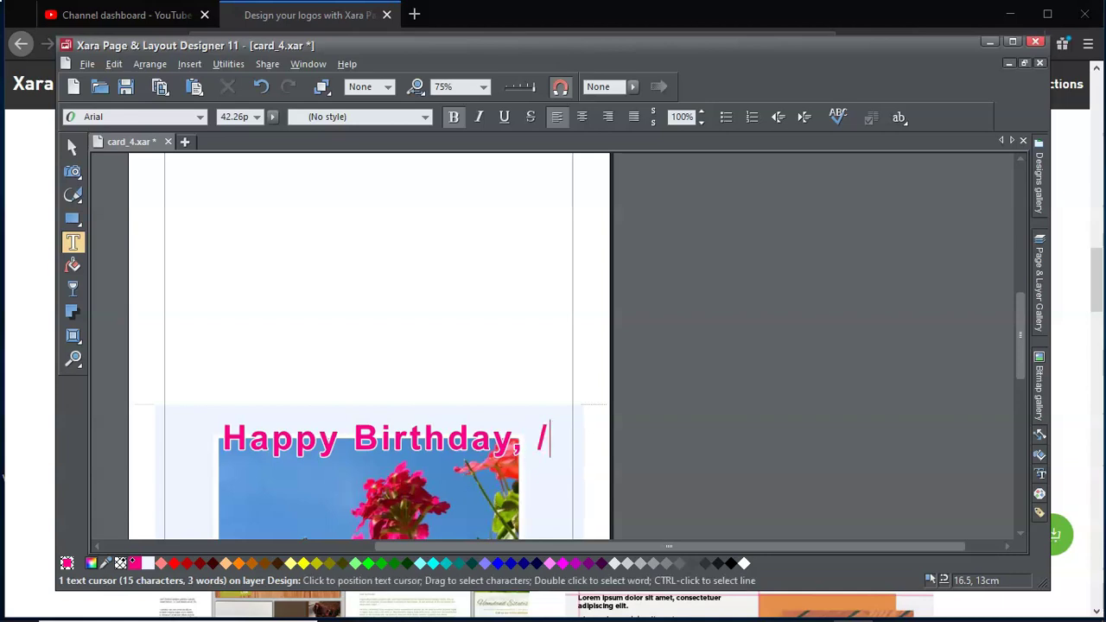
type(" John")
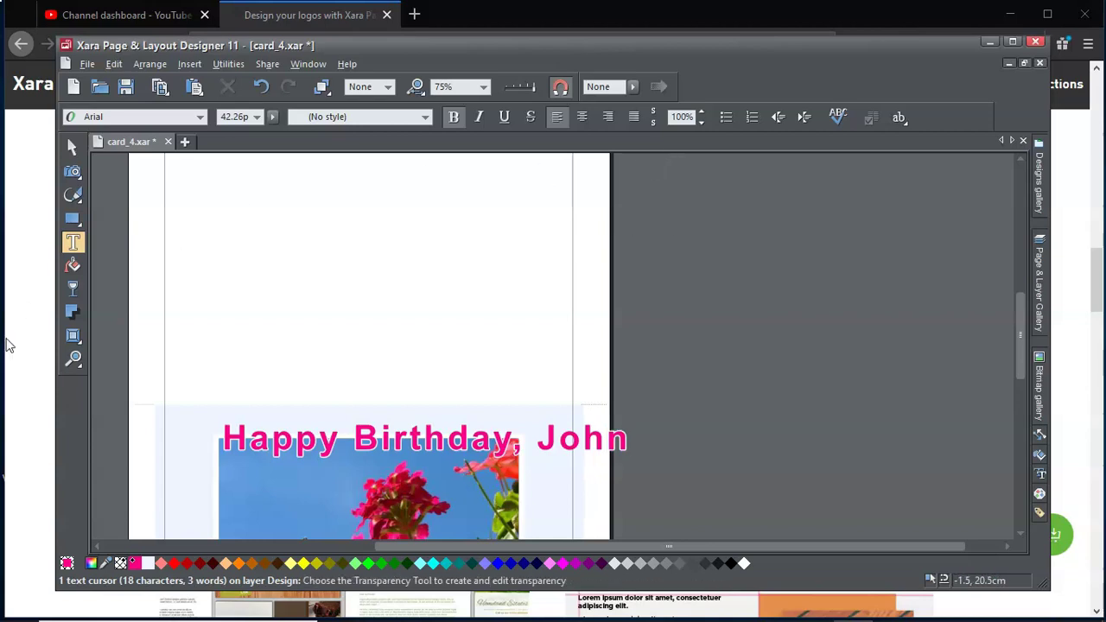
Step: Select the whole greeting line and set its font size to 31pt
double_click(259, 436)
triple_click(413, 438)
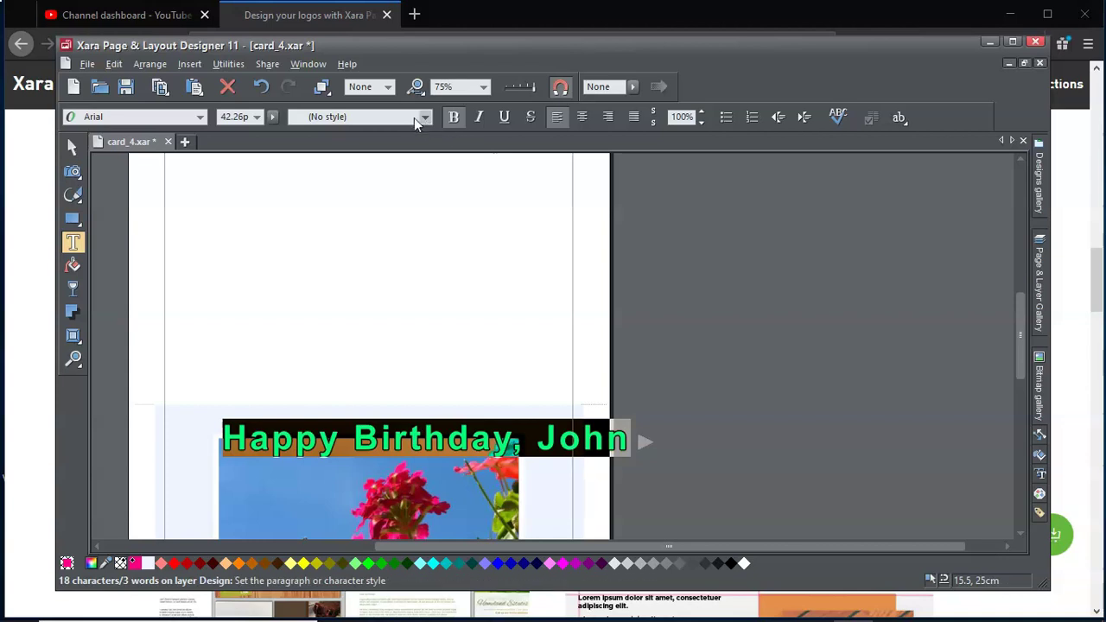
left_click(259, 119)
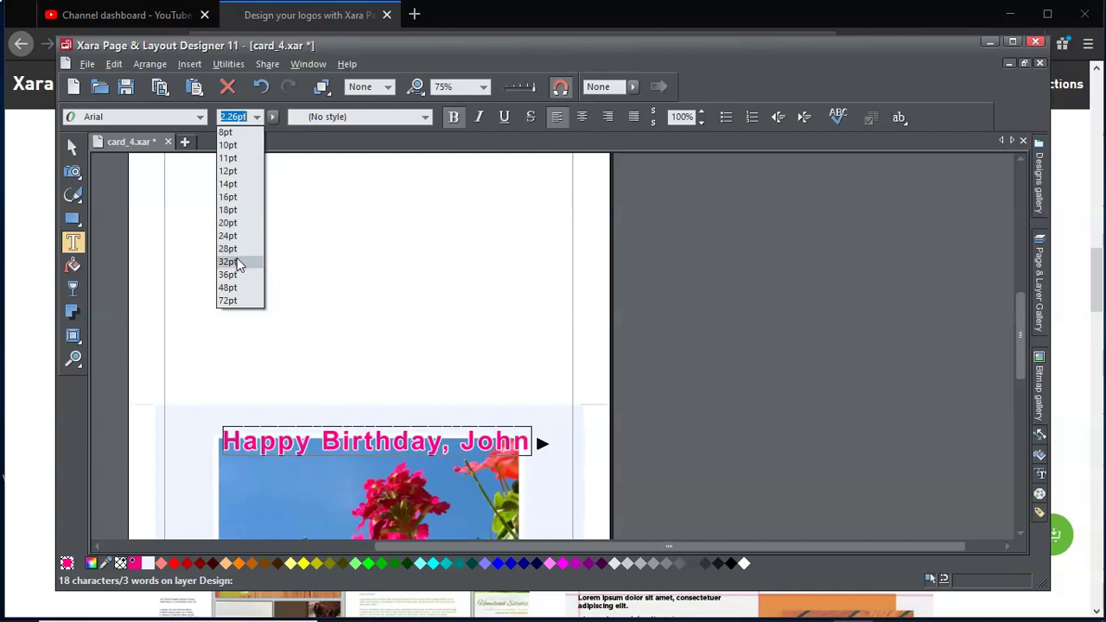
left_click(236, 260)
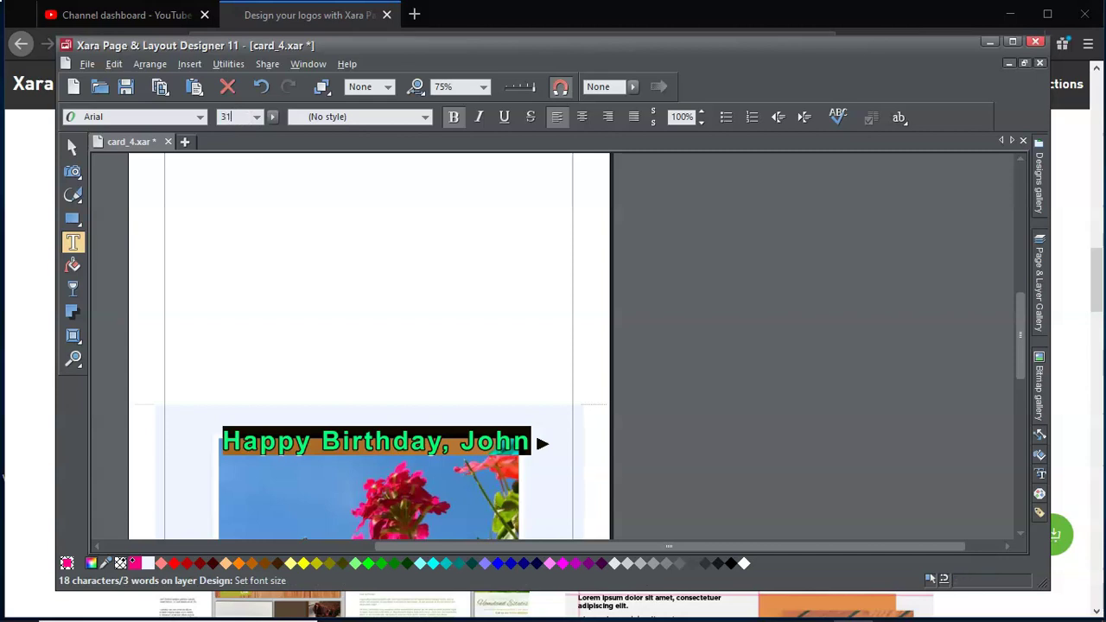
type("31")
key("Return")
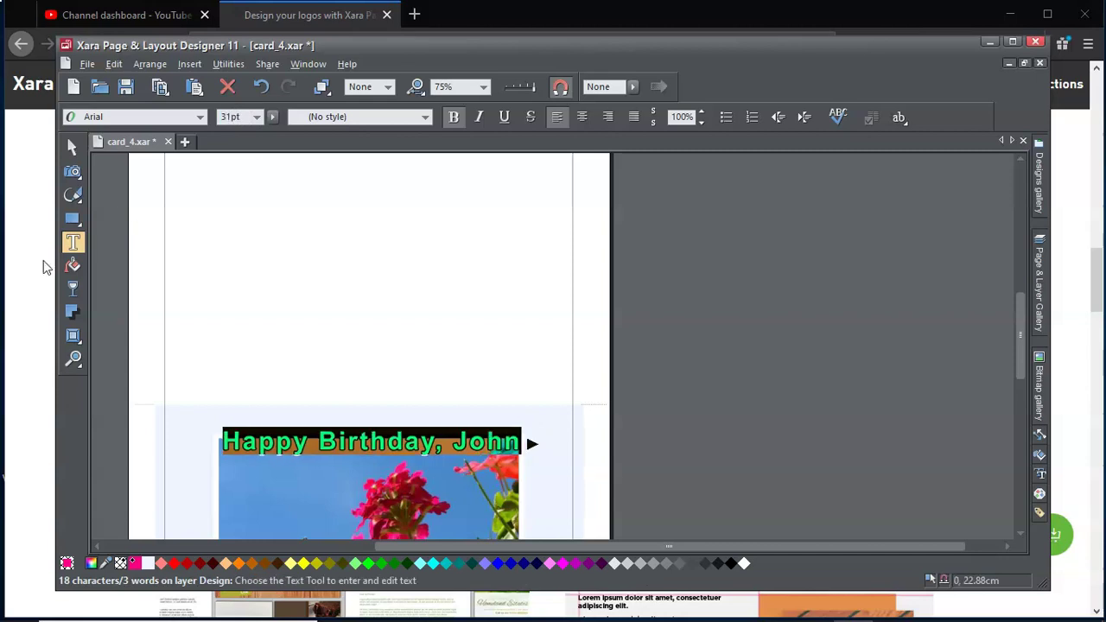
left_click(380, 220)
scroll(455, 370, "down", 3)
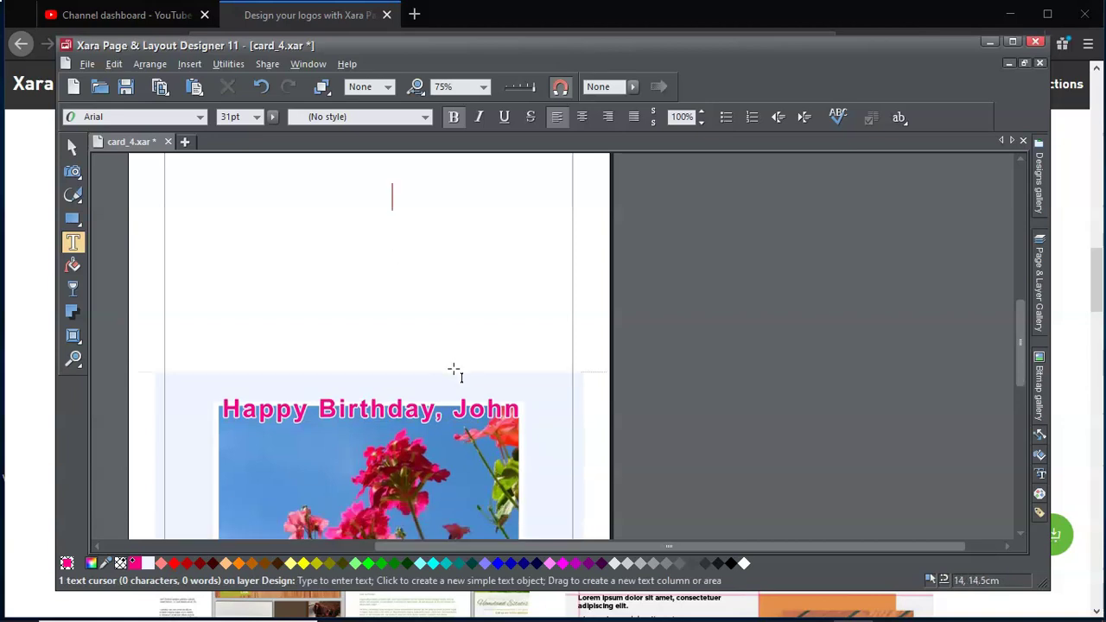
scroll(452, 366, "down", 5)
scroll(451, 366, "up", 3)
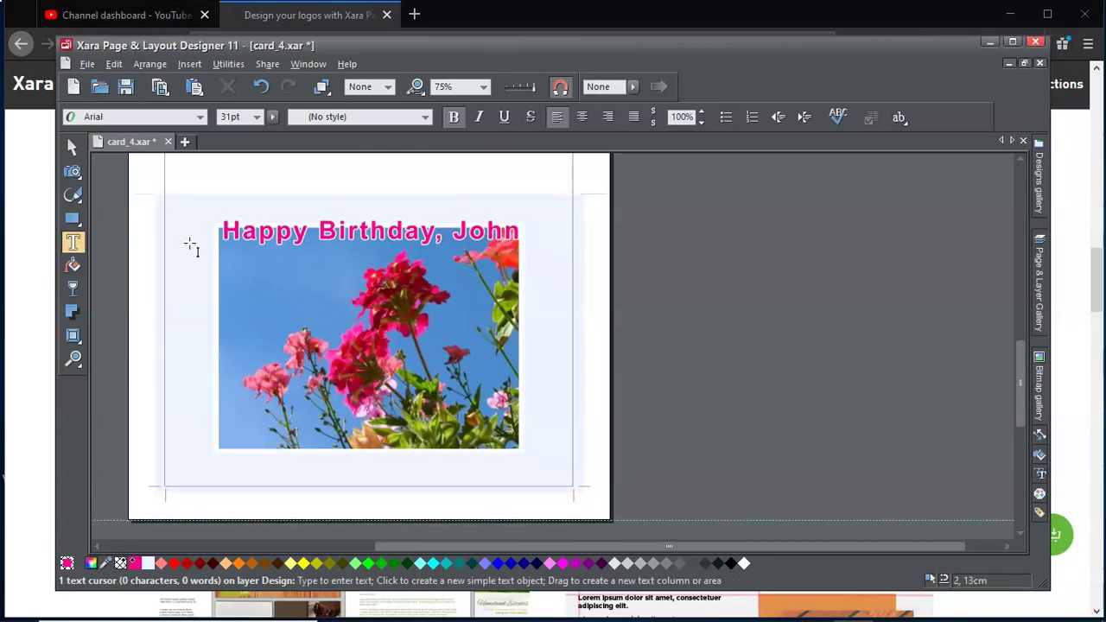
left_click(240, 278)
left_click(73, 147)
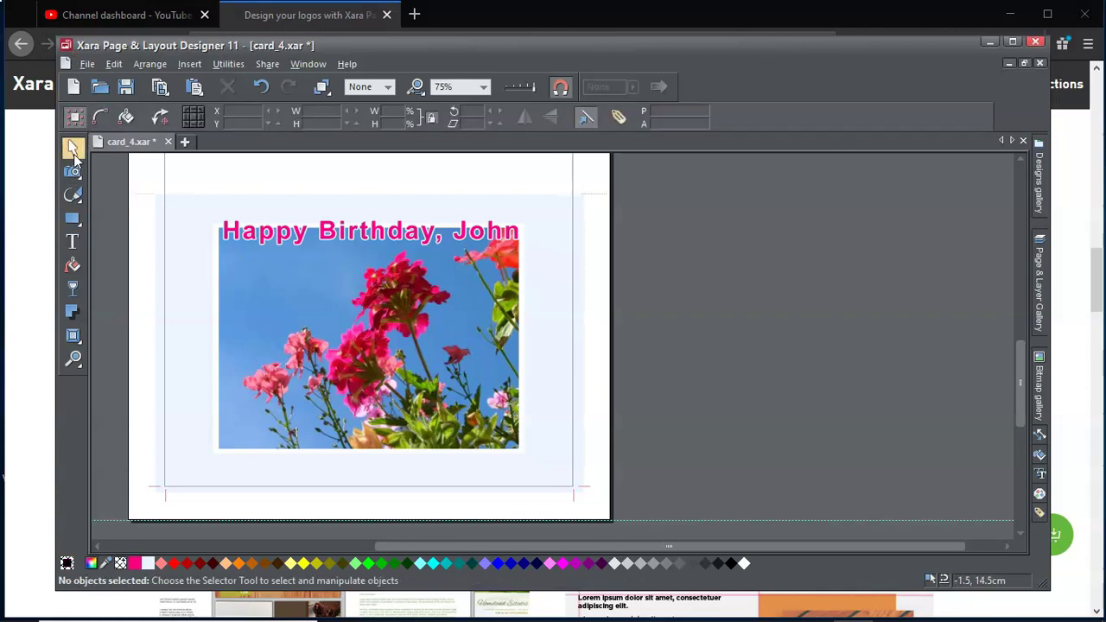
left_click(242, 271)
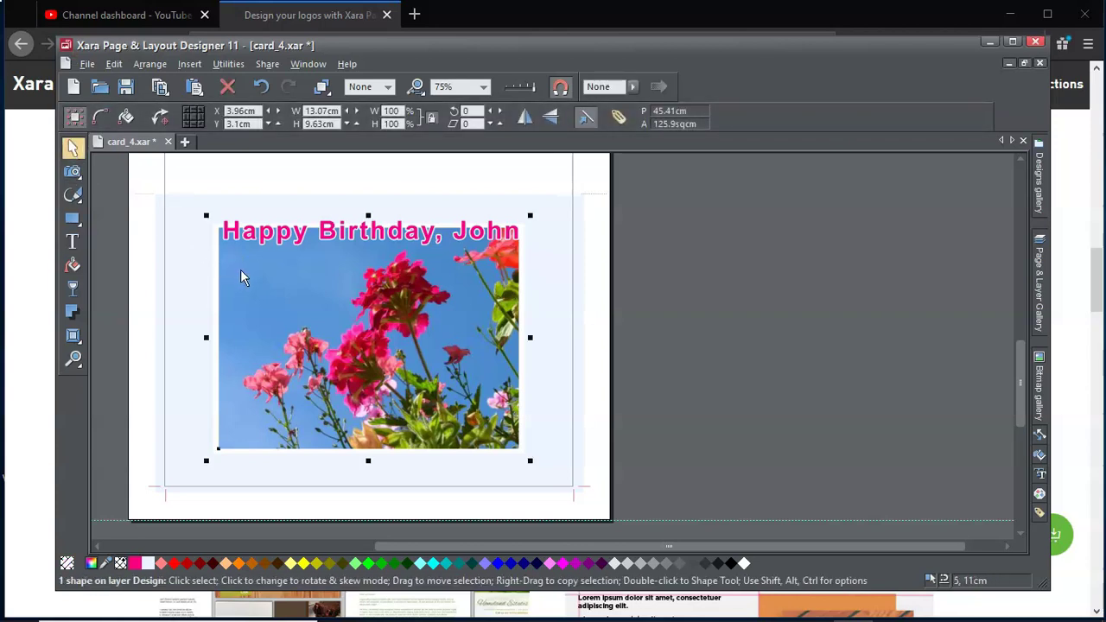
right_click(241, 271)
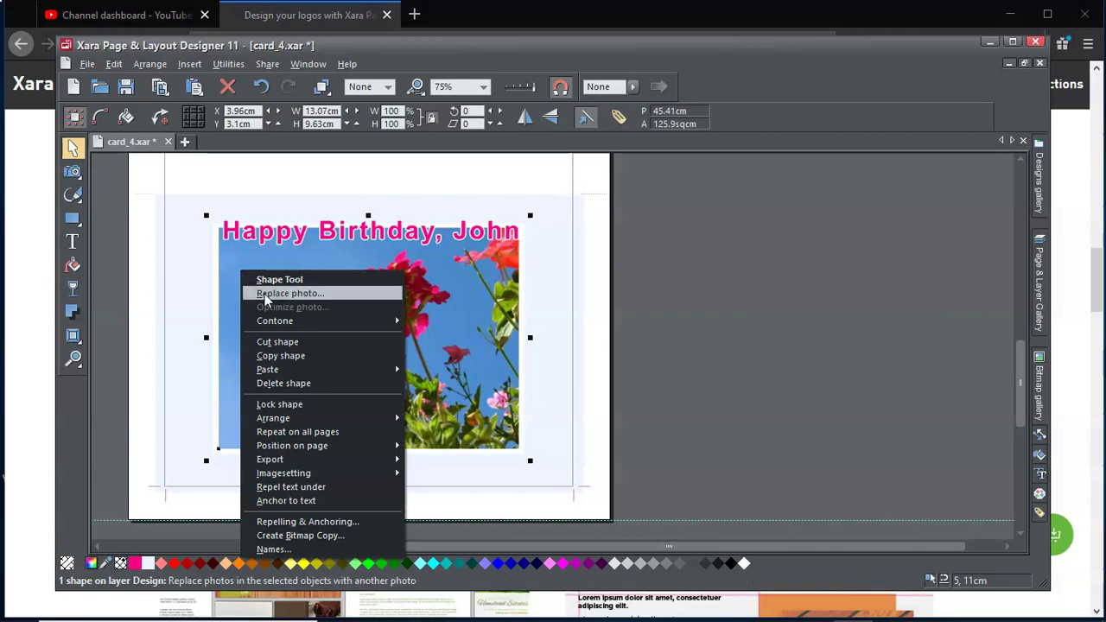
left_click(264, 294)
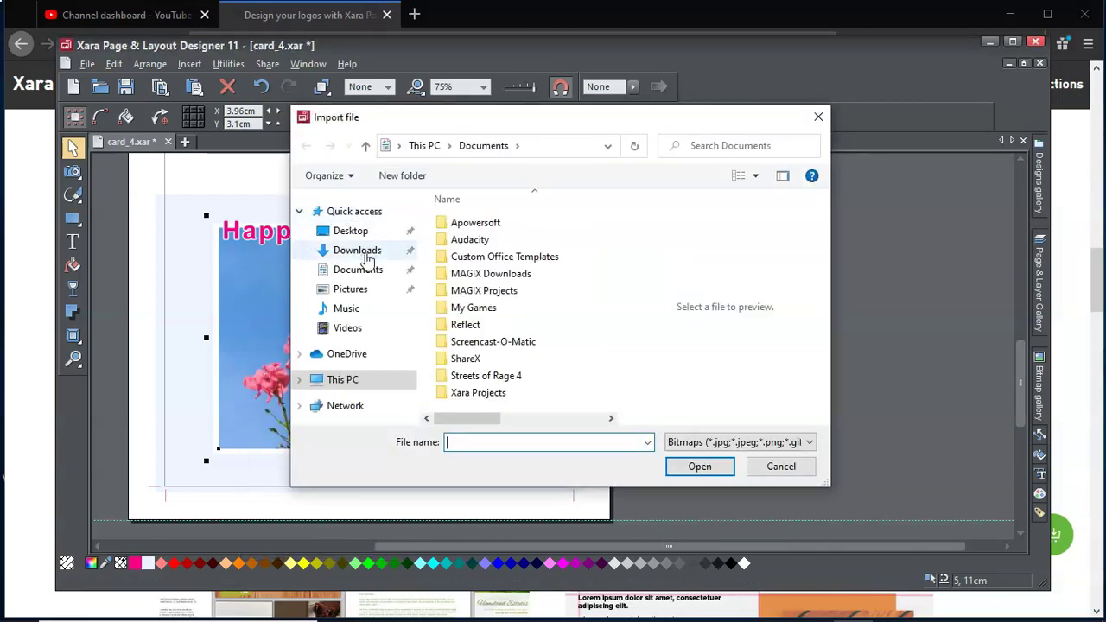
left_click(363, 252)
left_click(354, 287)
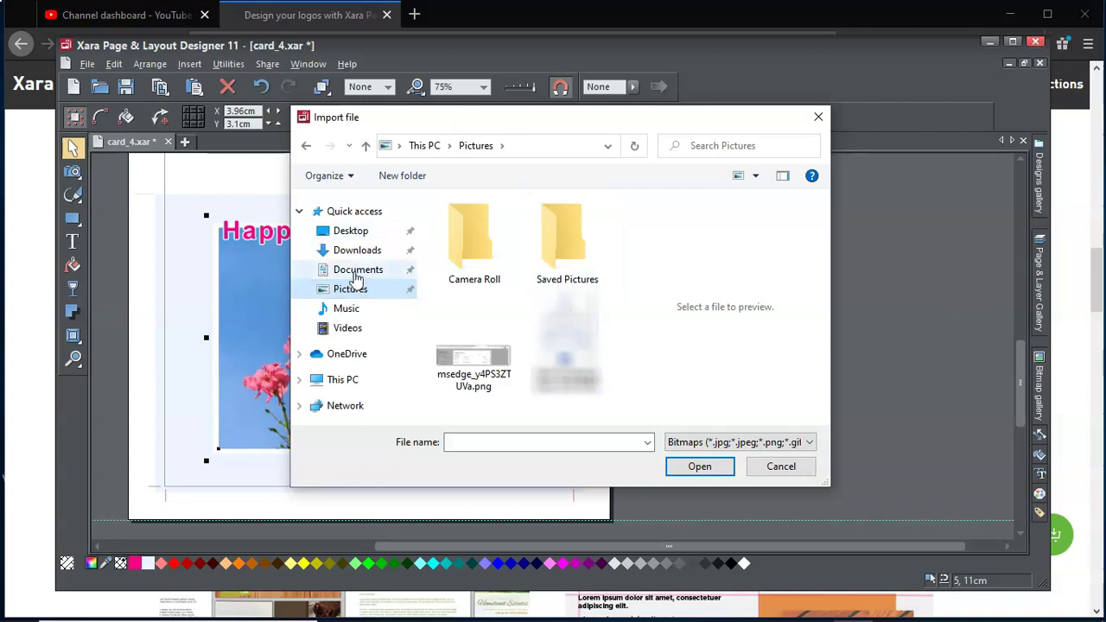
left_click(356, 275)
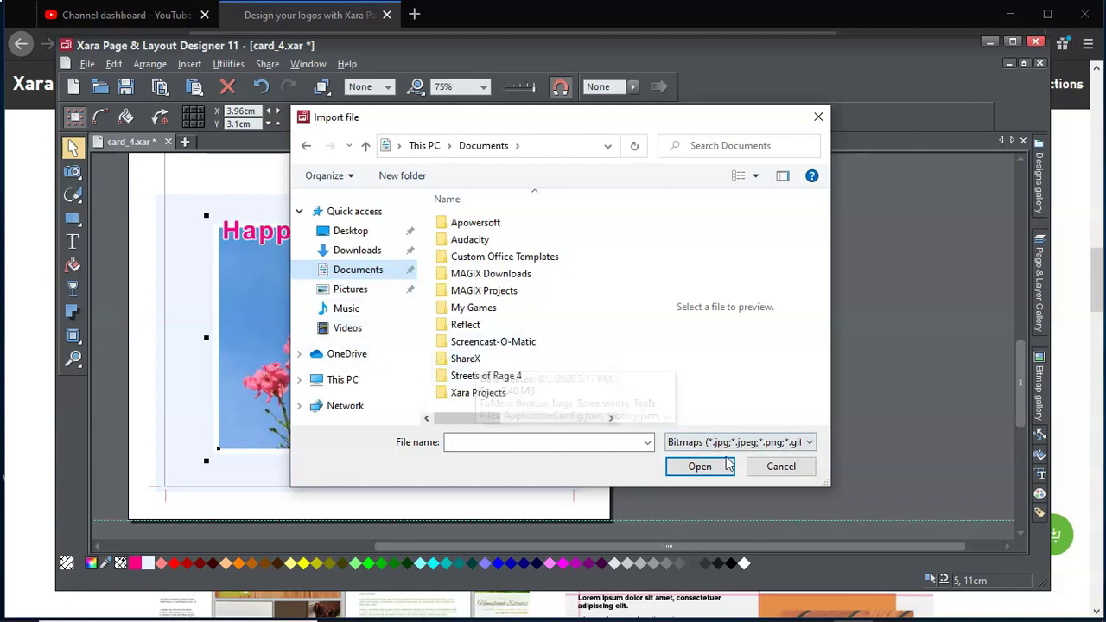
left_click(768, 470)
right_click(330, 270)
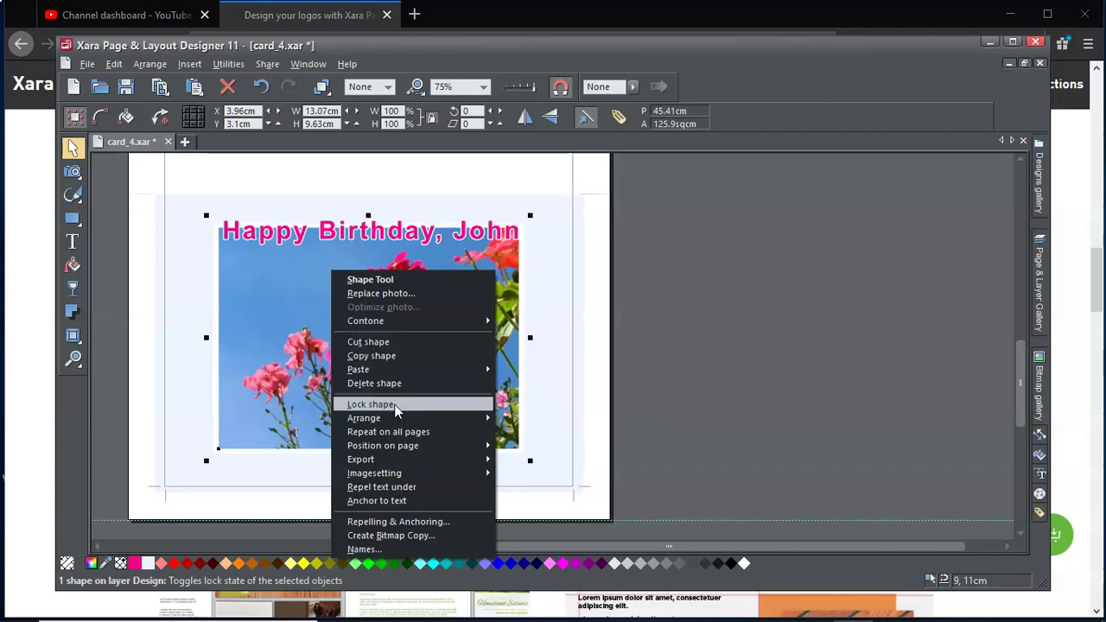
mouse_move(391, 459)
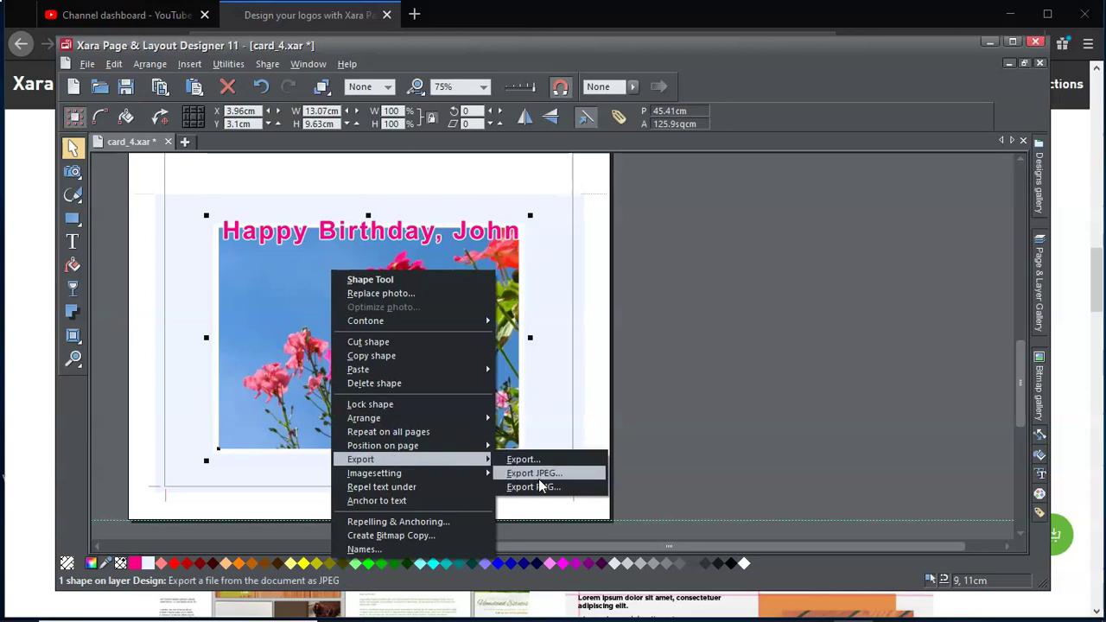
left_click(674, 379)
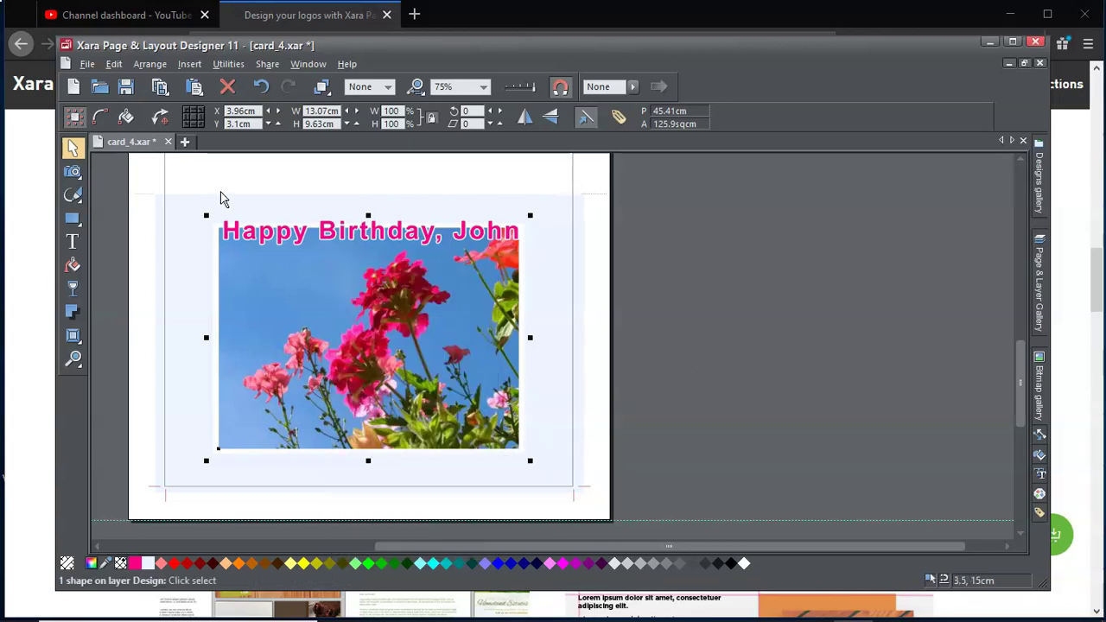
left_click(87, 66)
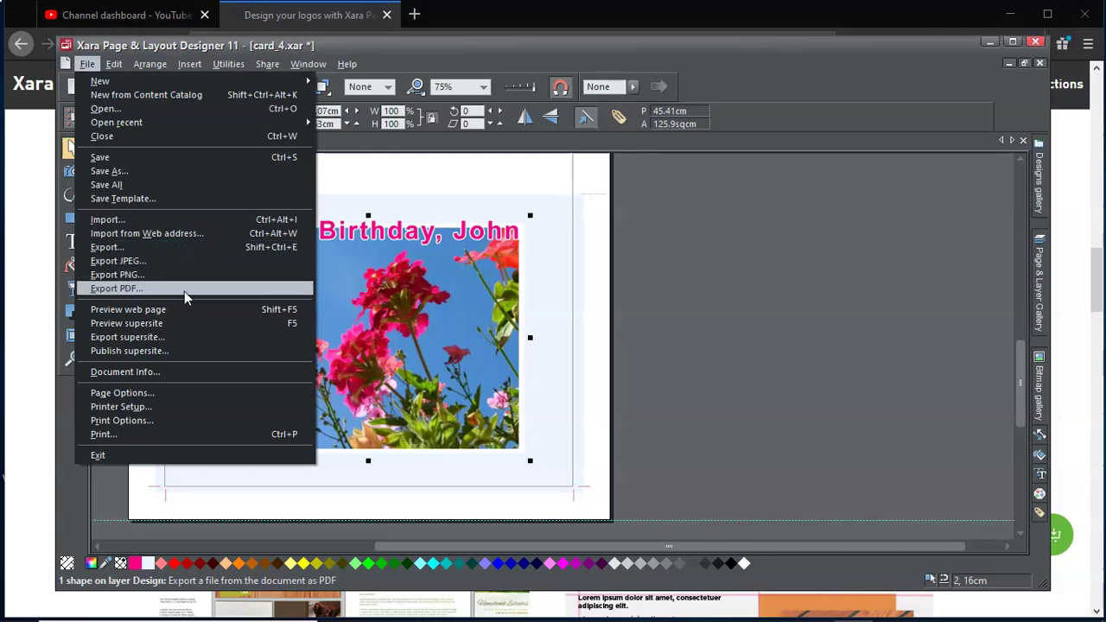
left_click(179, 219)
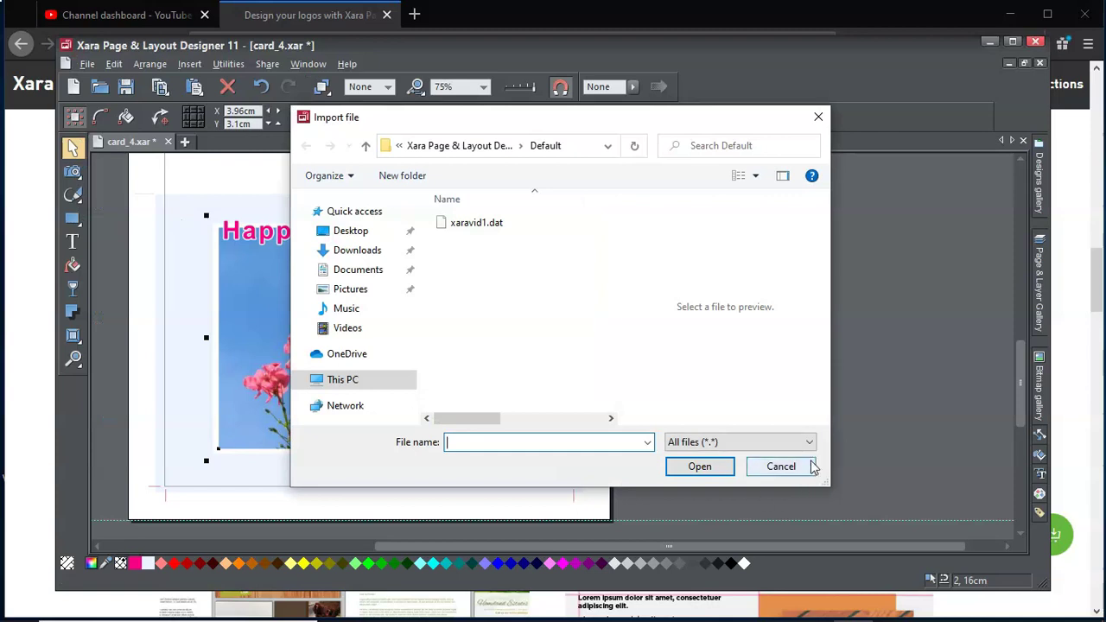
left_click(807, 443)
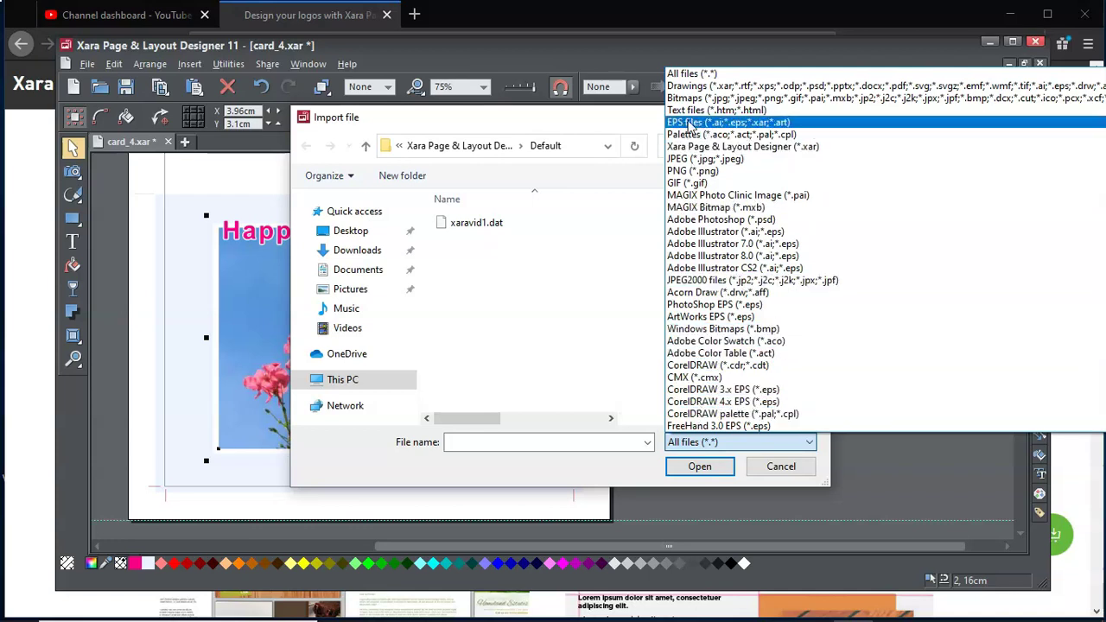
scroll(732, 322, "down", 7)
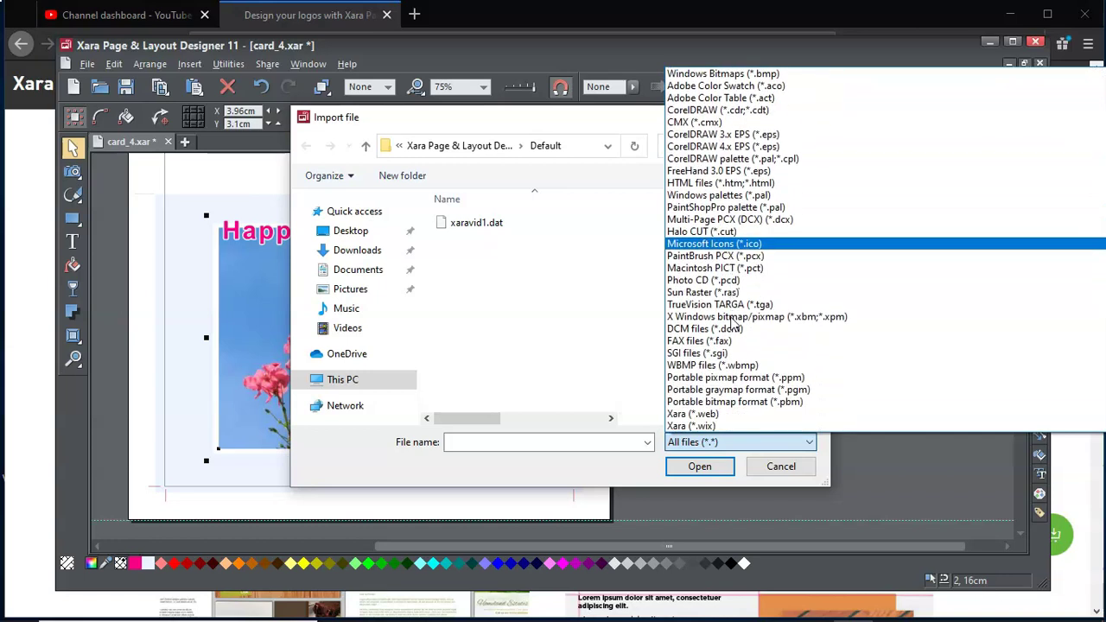
scroll(733, 322, "down", 4)
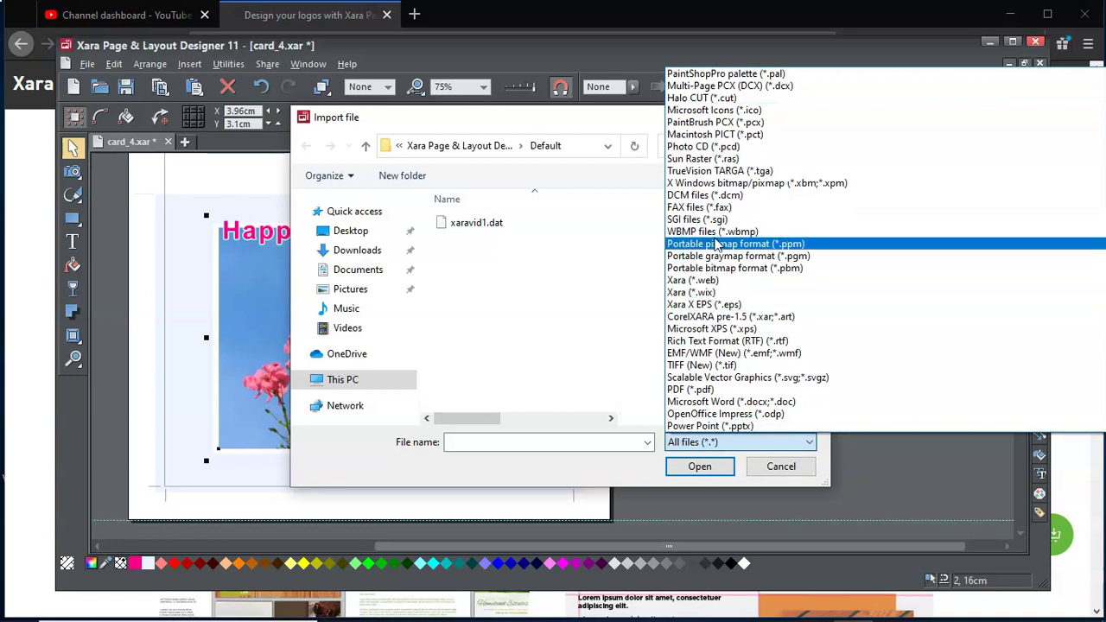
scroll(724, 232, "up", 5)
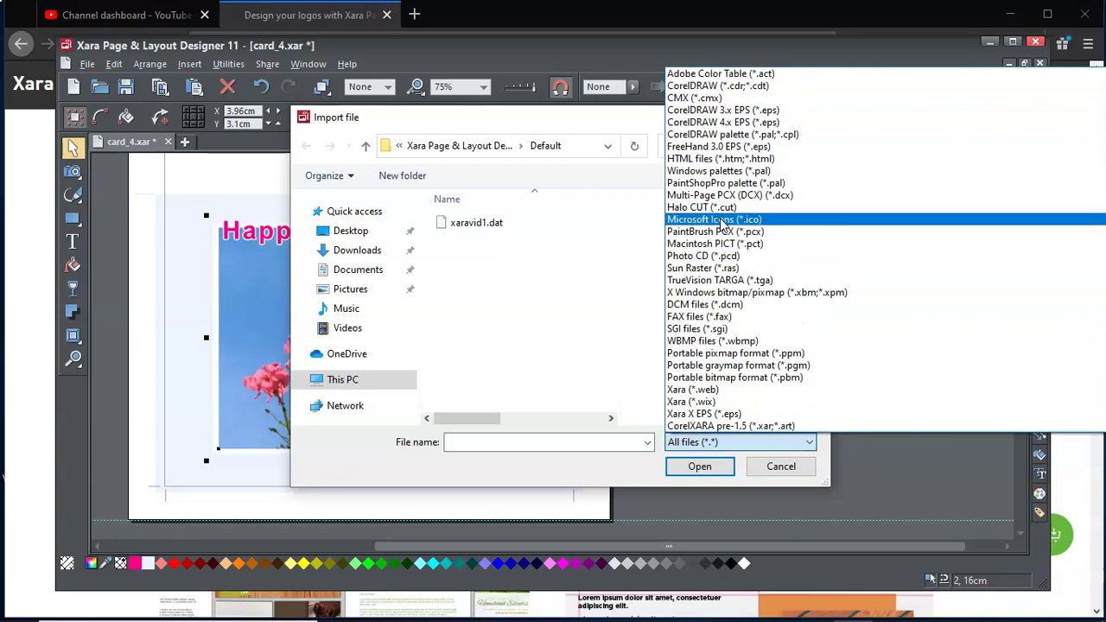
scroll(724, 232, "up", 1)
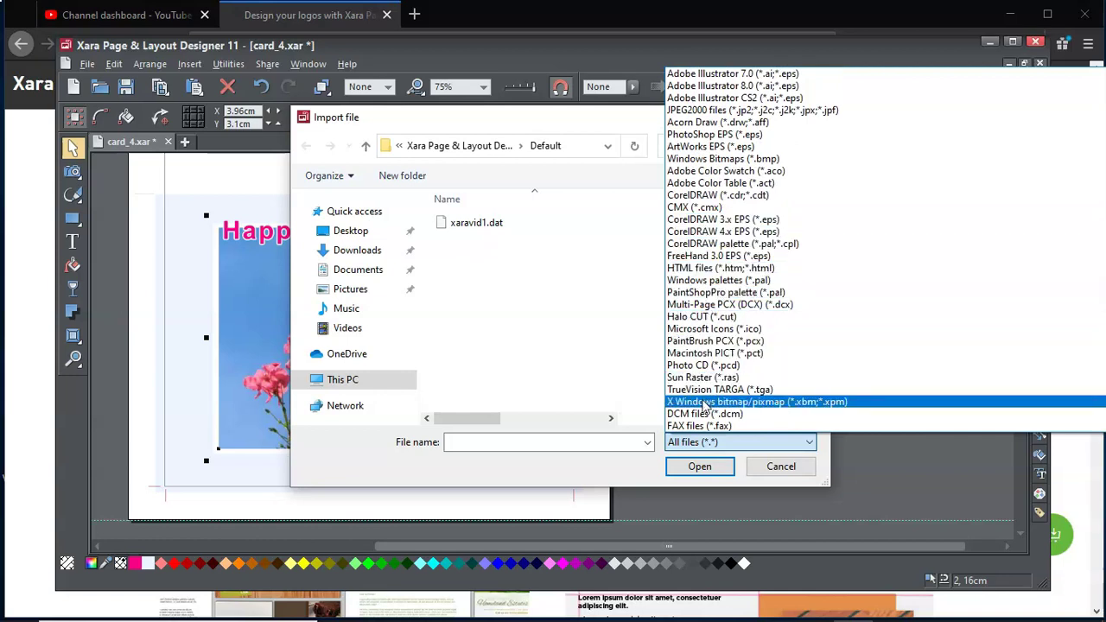
left_click(800, 476)
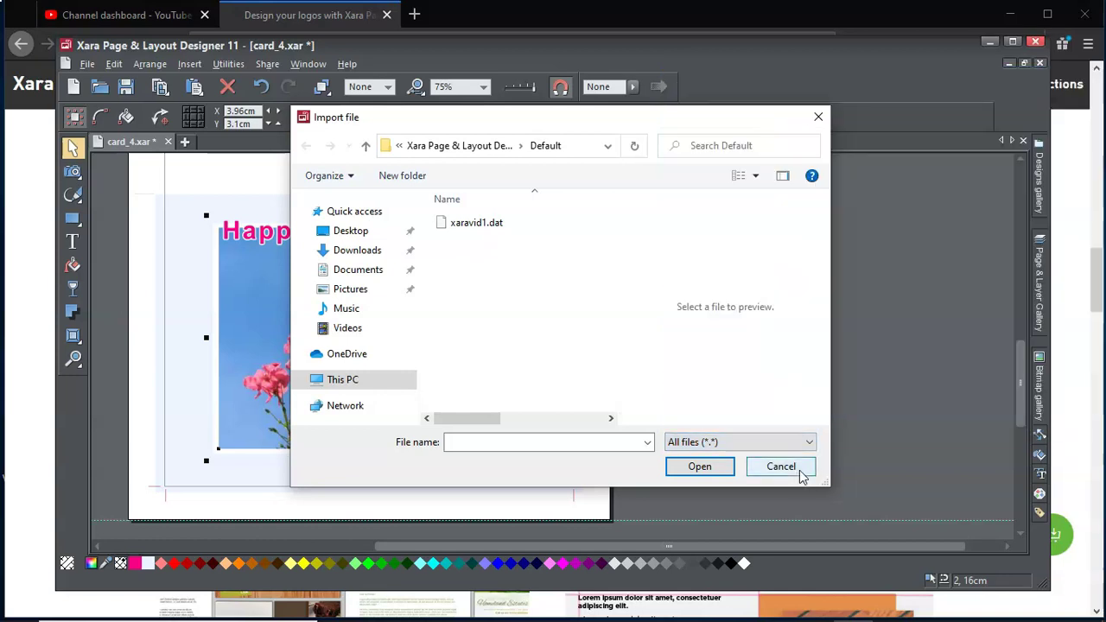
left_click(775, 468)
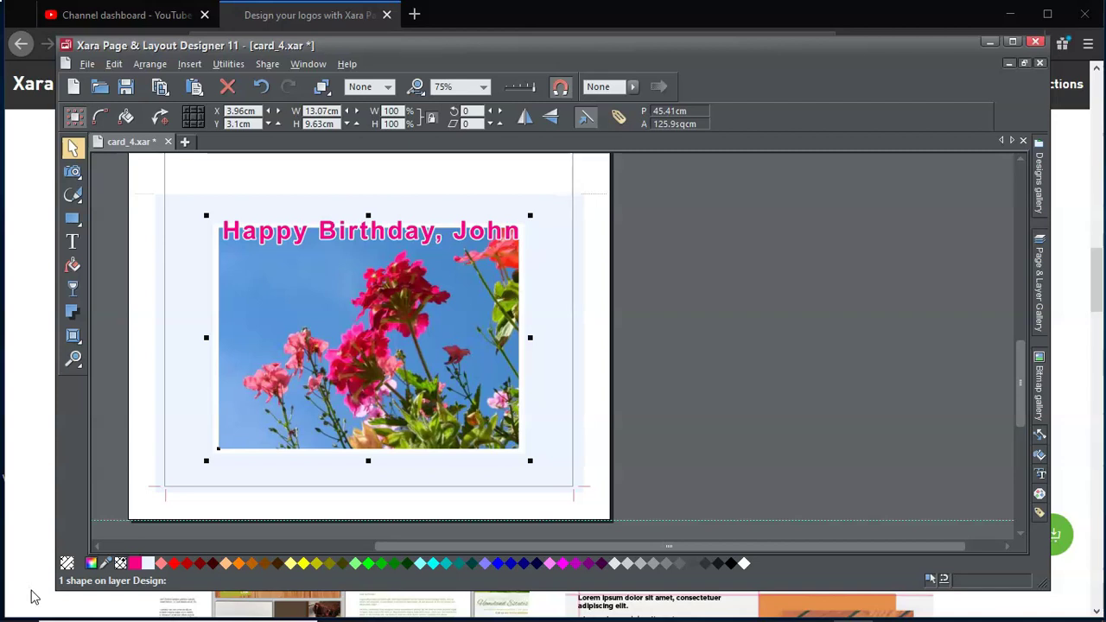
Step: Close card_4 without saving and browse File > Open to Downloads' travel-sale-flyer-template folder
left_click(167, 142)
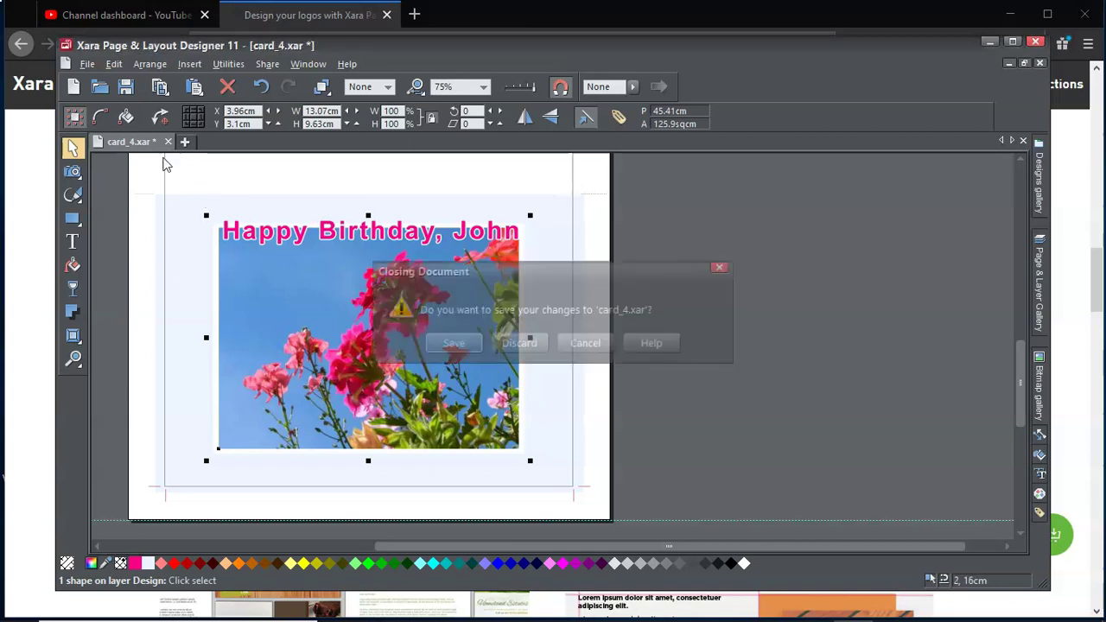
left_click(511, 343)
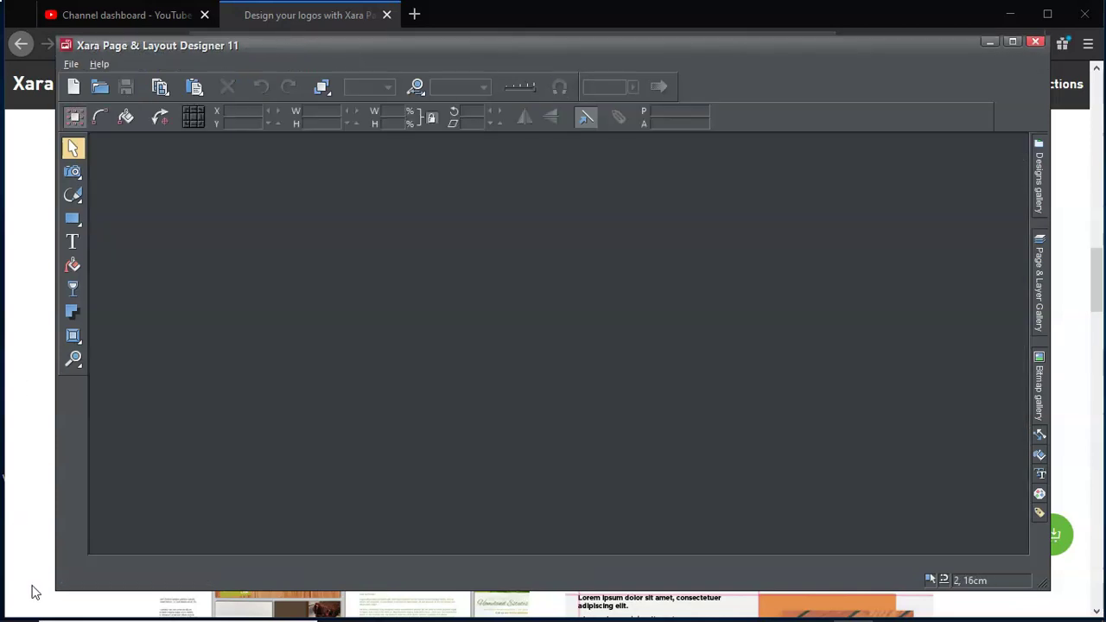
left_click(71, 65)
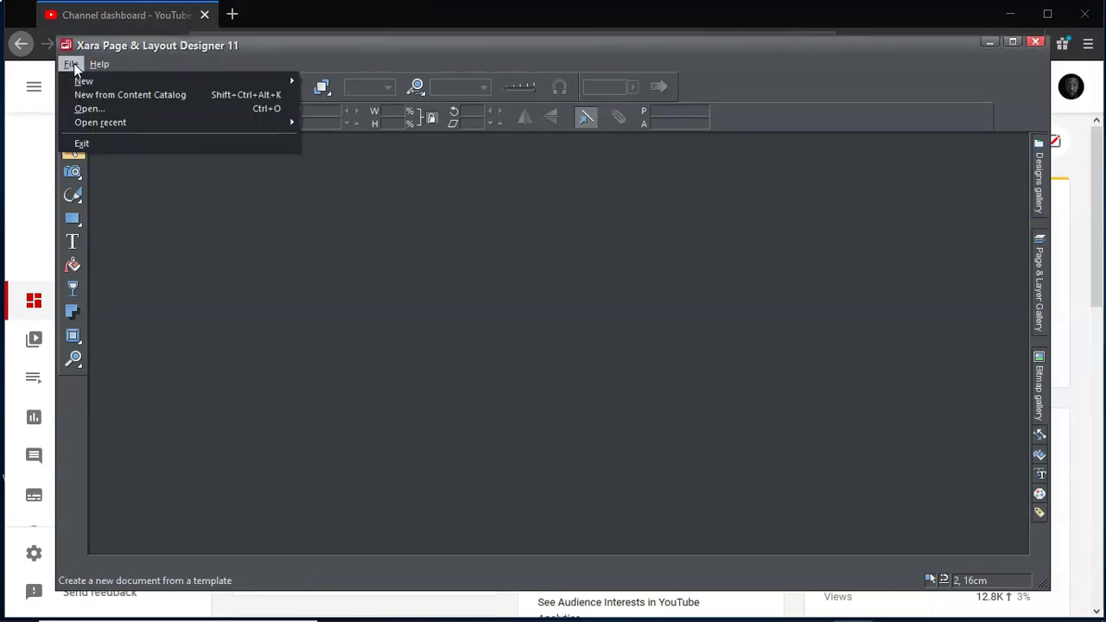
left_click(89, 108)
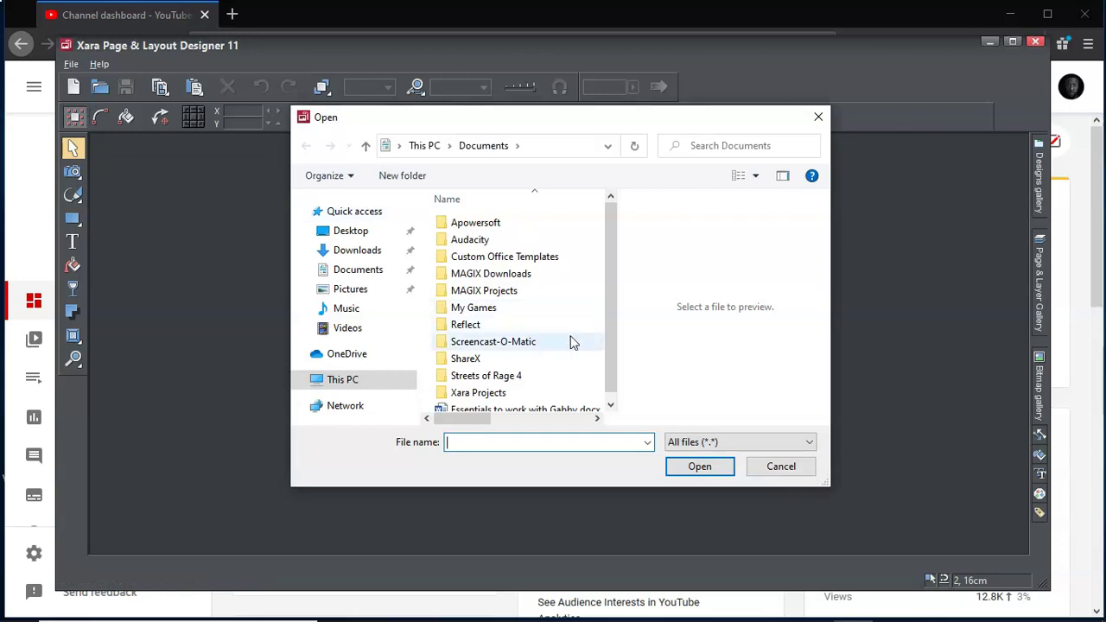
left_click(359, 252)
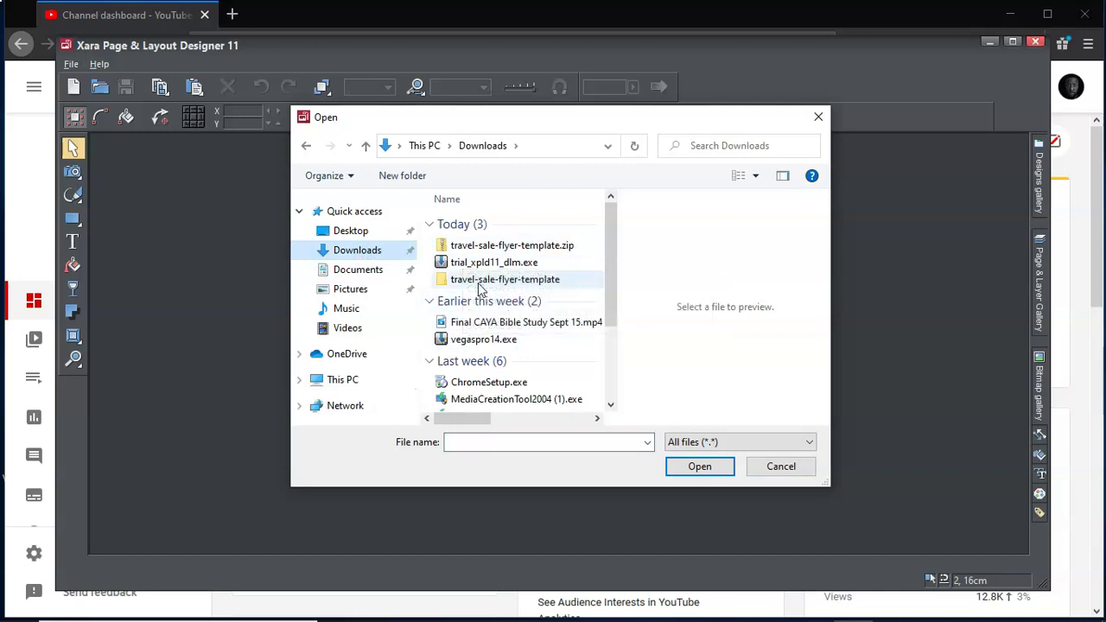
double_click(477, 280)
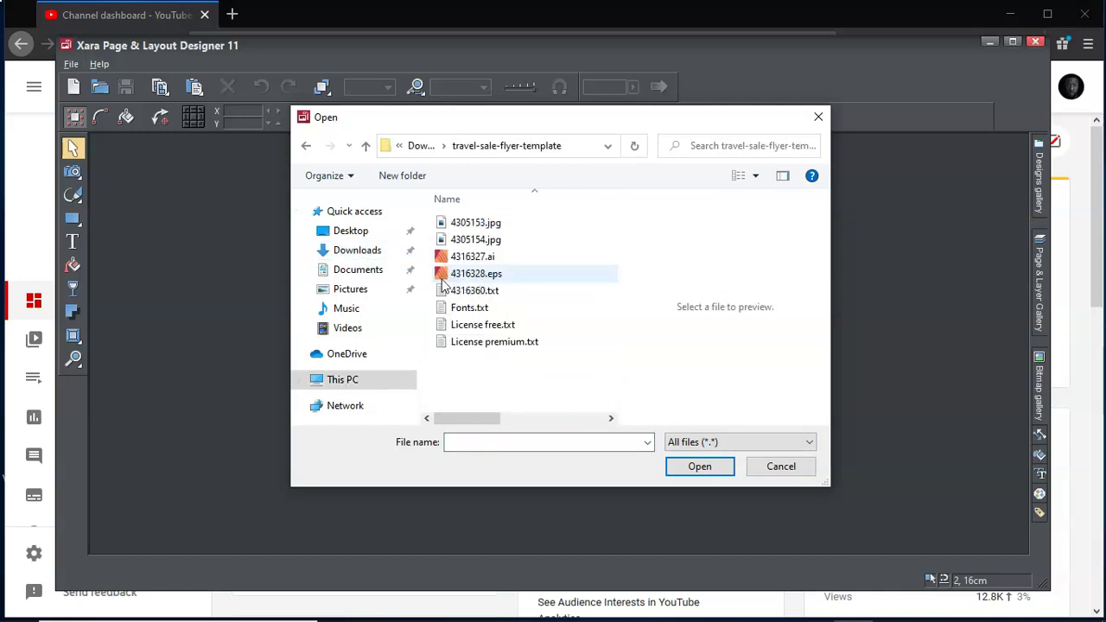
Step: Open 4316328.eps, installing the missing Montserrat font and continuing past the font-style warning
double_click(467, 274)
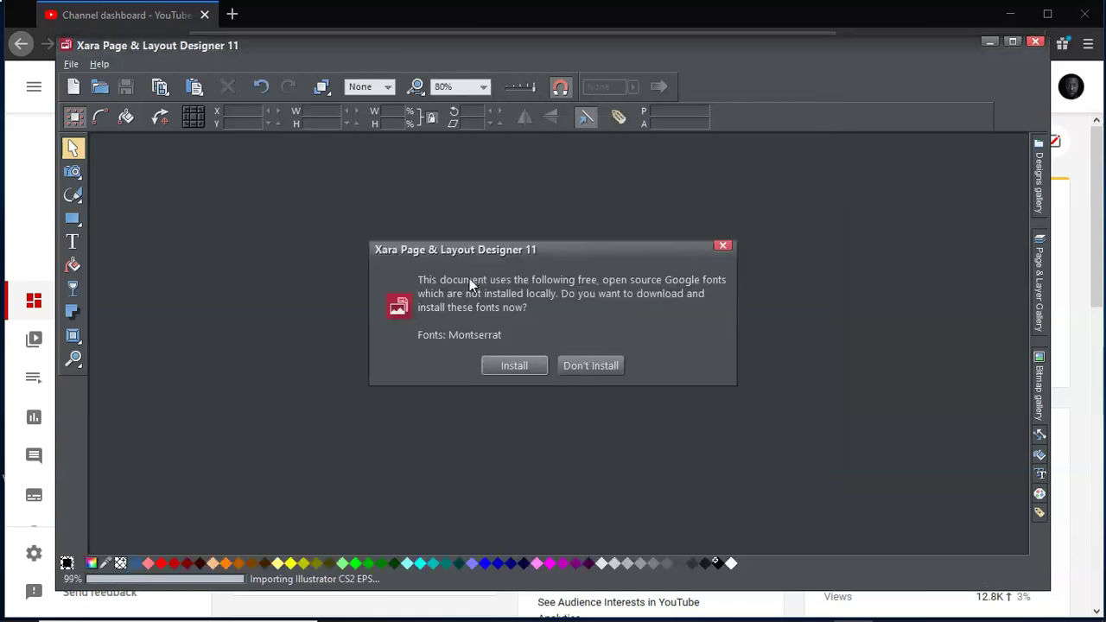
left_click(513, 366)
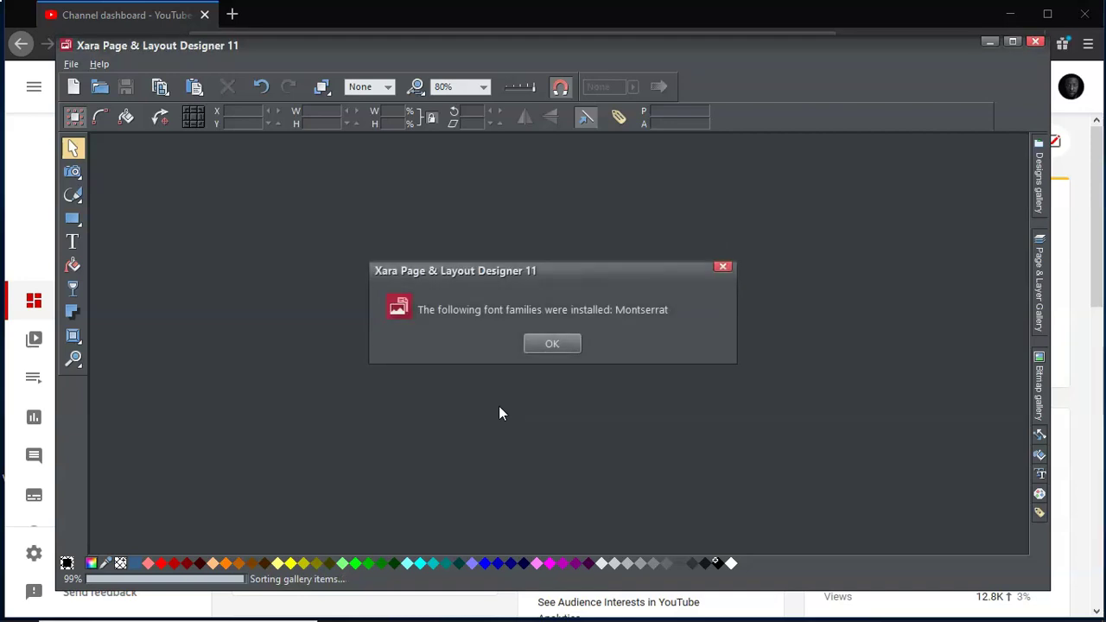
left_click(554, 342)
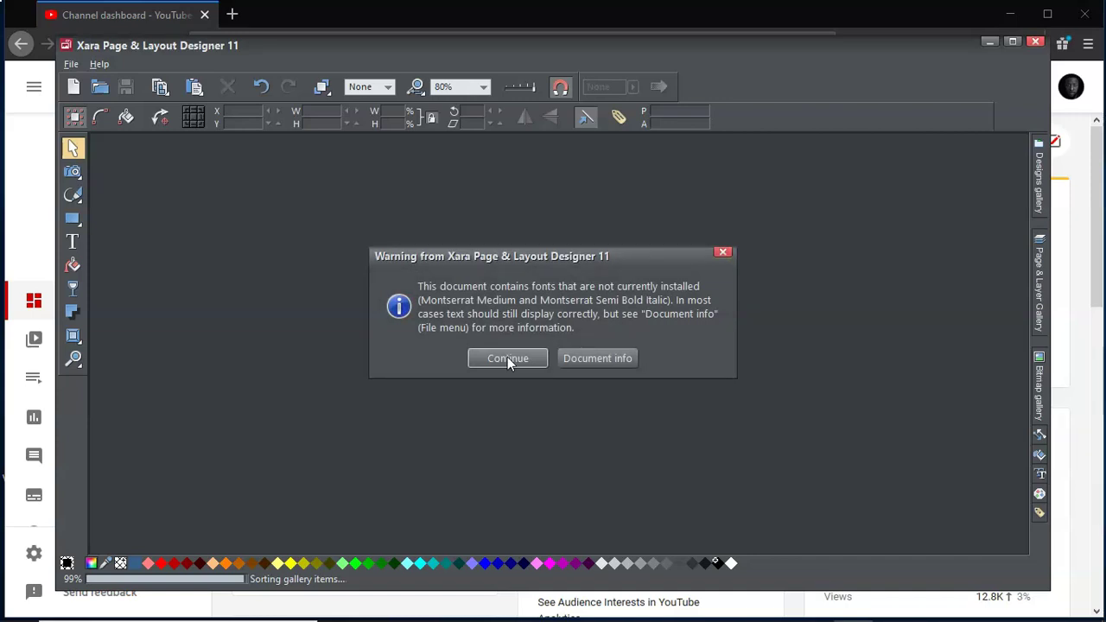
left_click(507, 356)
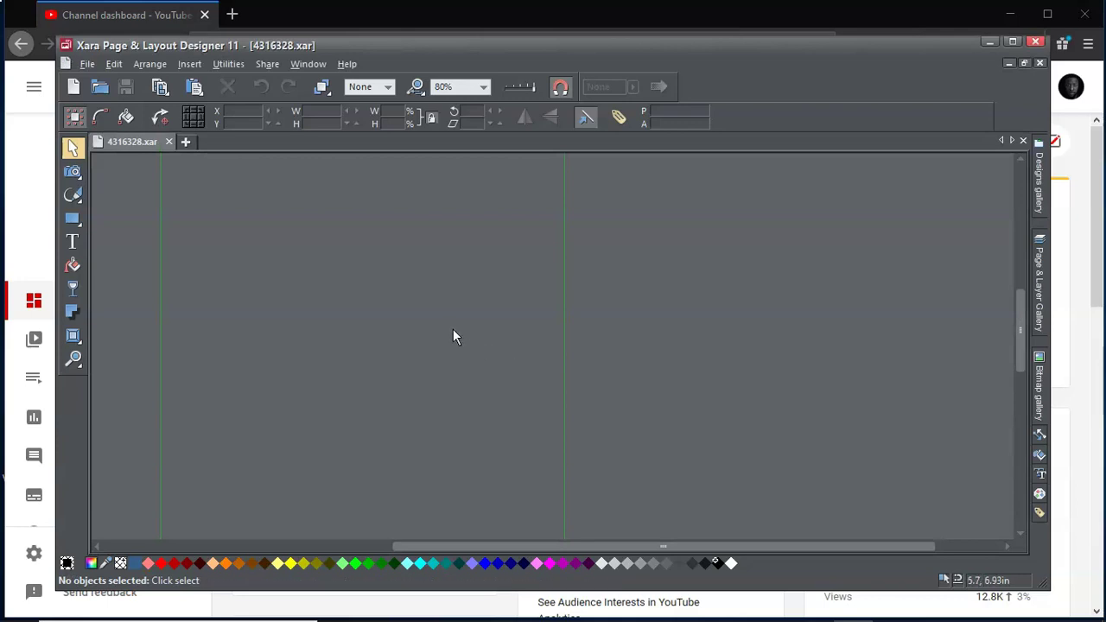
scroll(452, 330, "down", 5)
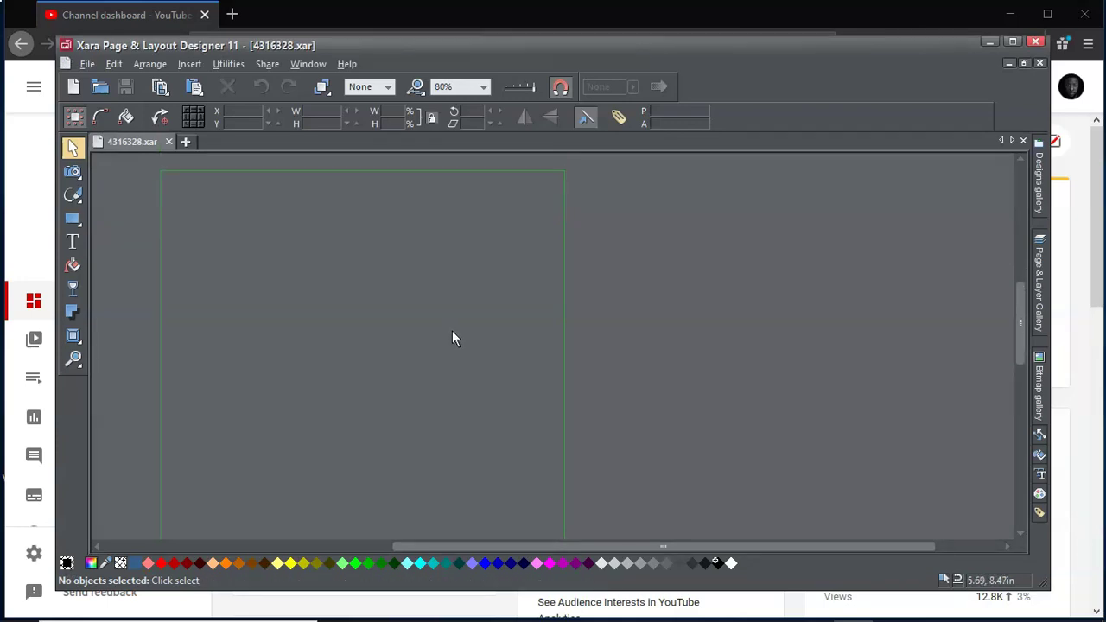
scroll(454, 330, "down", 5)
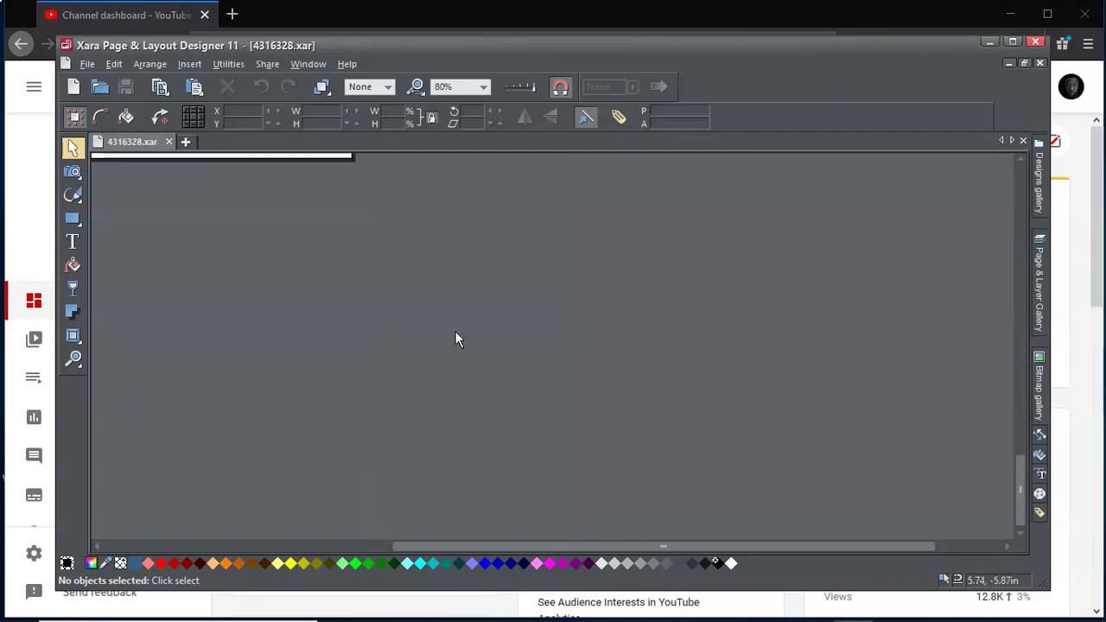
scroll(454, 332, "up", 1)
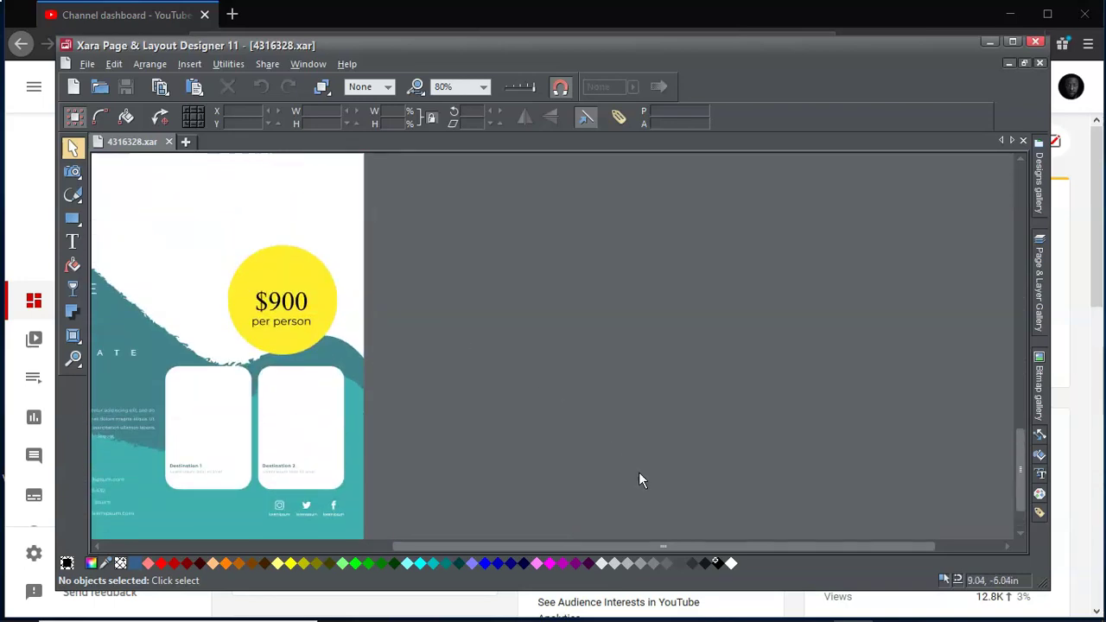
left_click_drag(716, 546, 376, 511)
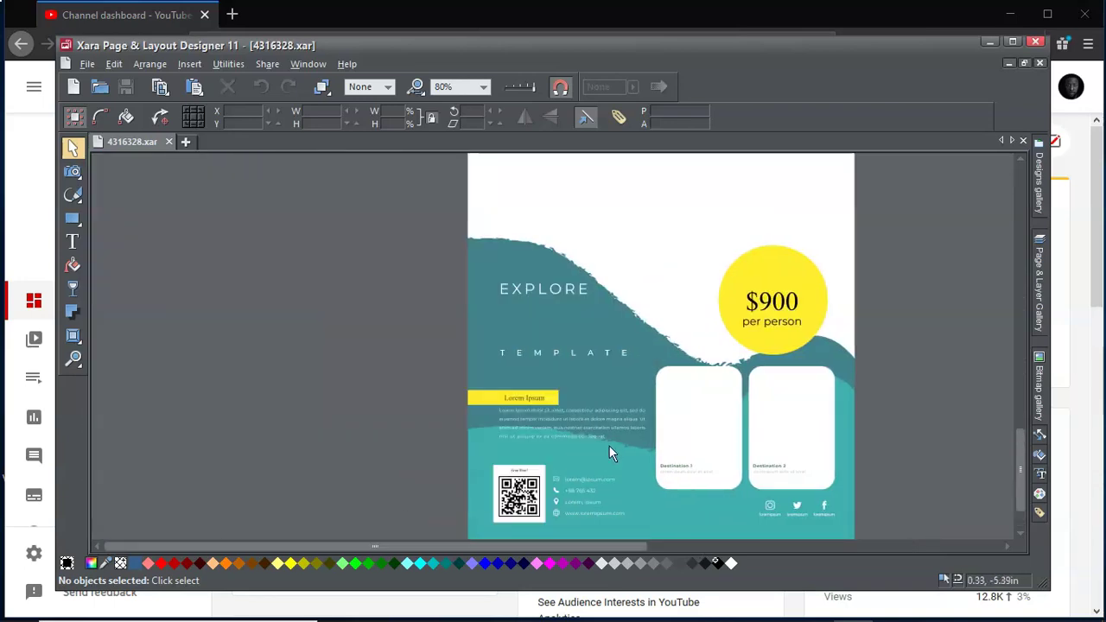
Step: Select the flyer's clipped artwork group and drag it slightly upward
scroll(625, 446, "up", 3)
scroll(636, 458, "up", 1)
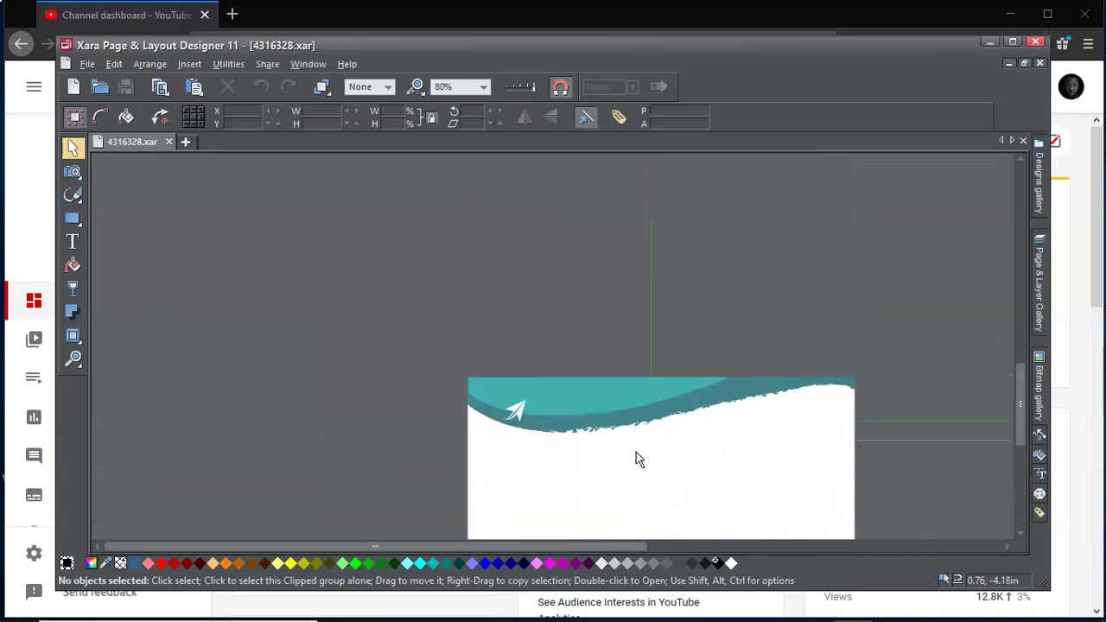
scroll(636, 452, "up", 10)
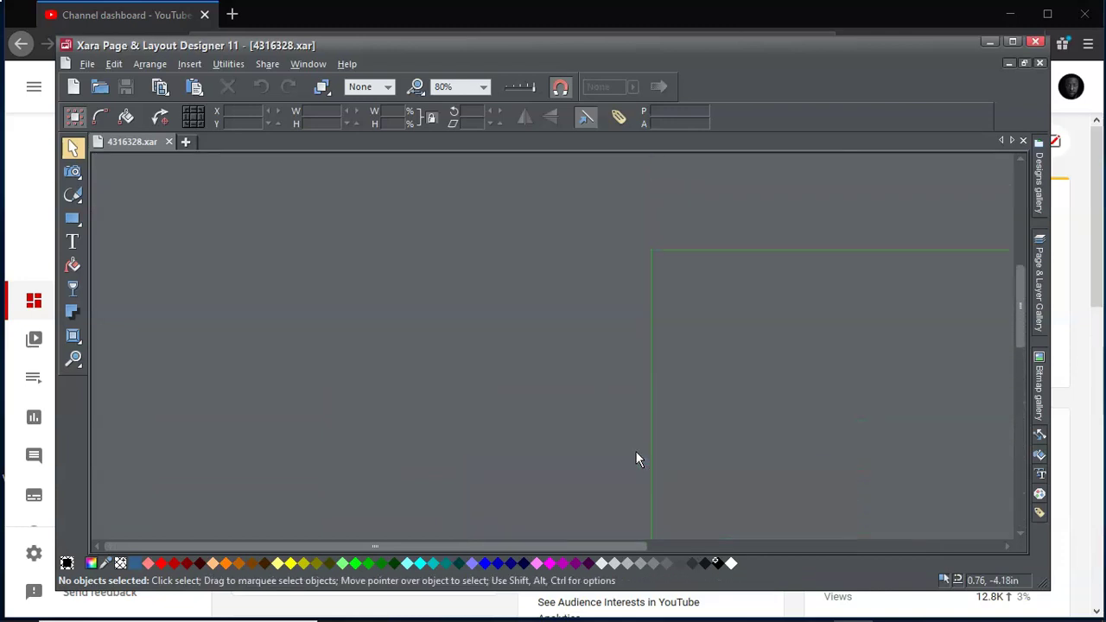
scroll(636, 456, "down", 8)
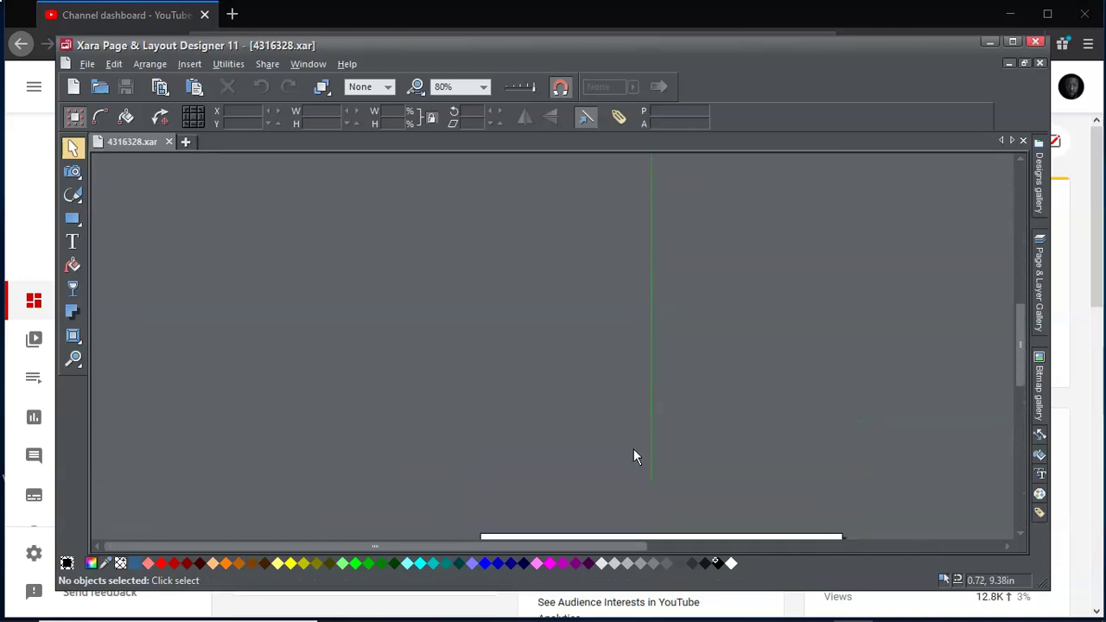
scroll(633, 453, "down", 5)
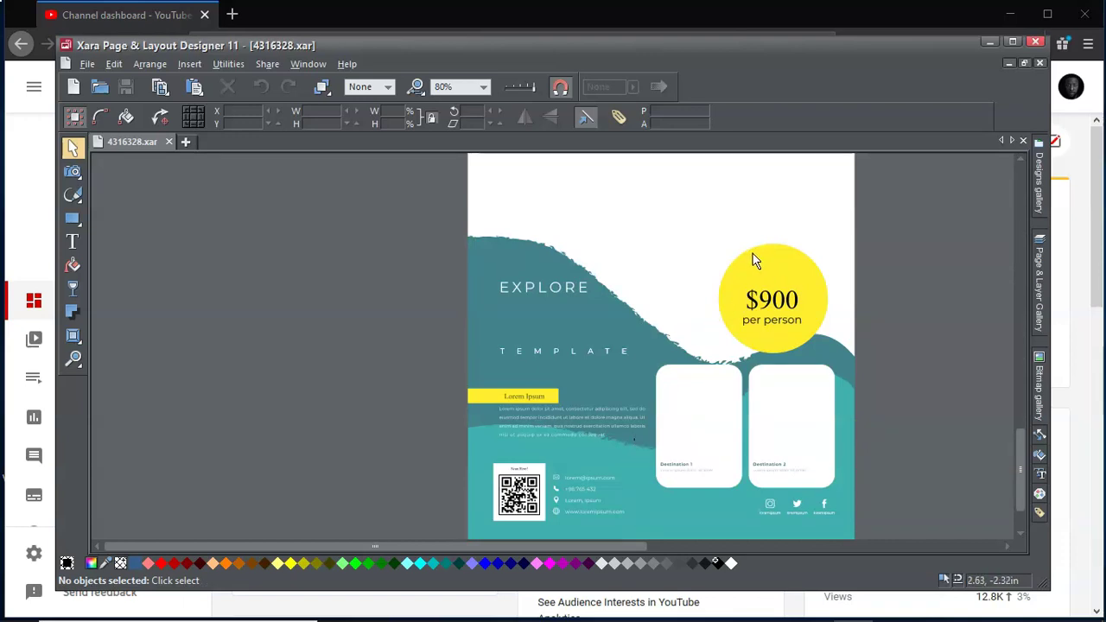
scroll(746, 282, "up", 1)
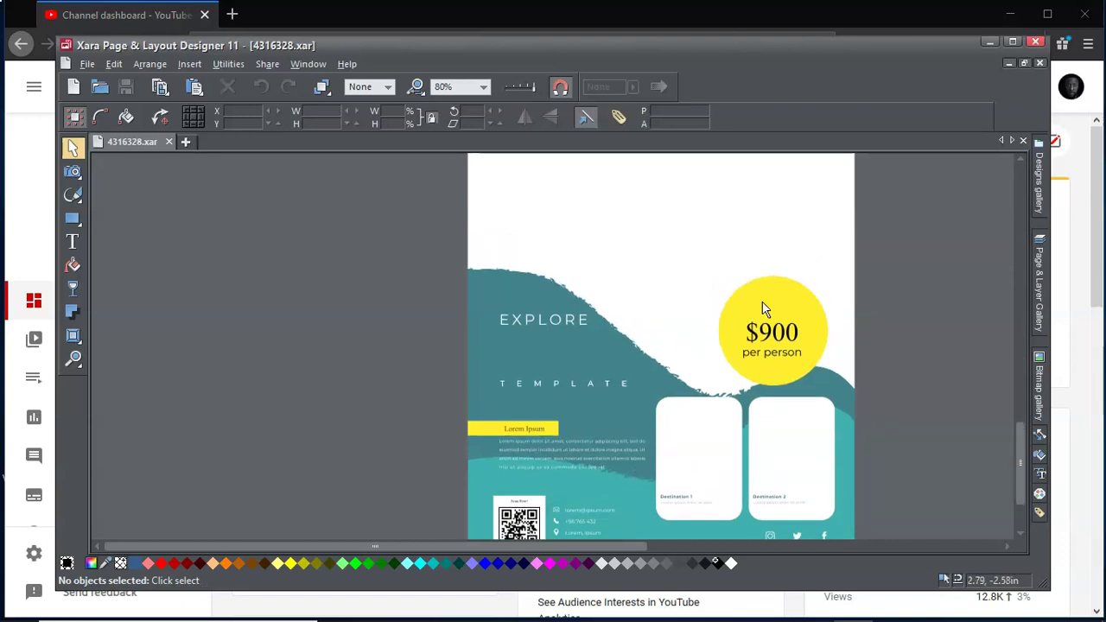
left_click(764, 294)
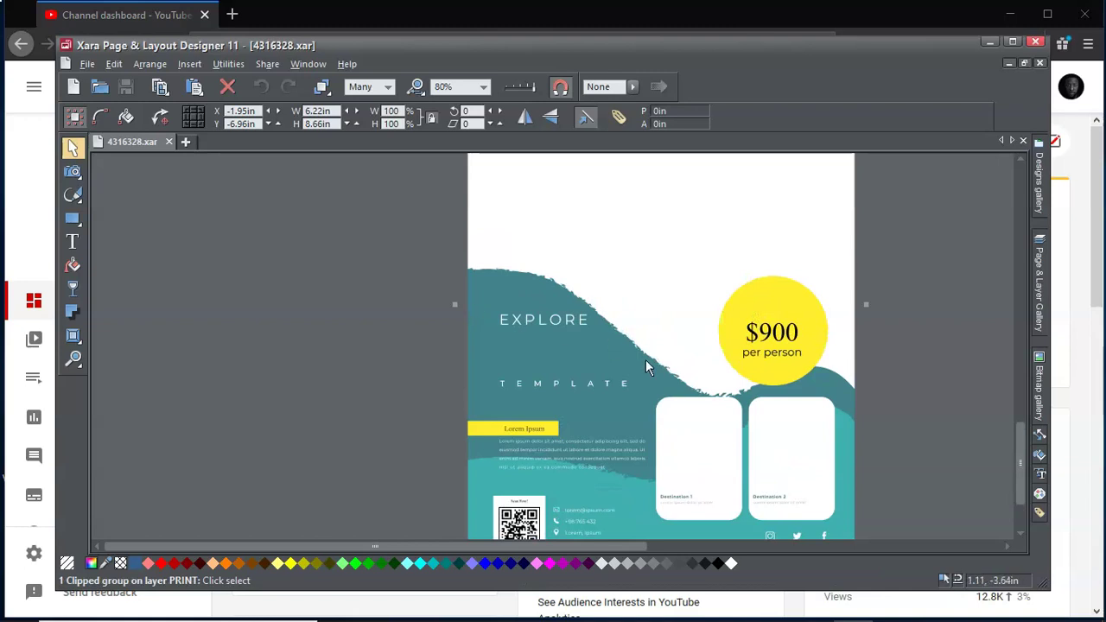
scroll(663, 371, "up", 2)
left_click_drag(796, 371, 795, 322)
Step: Open the clipped artwork group, then its $900 price group, each in an Edit Inside tab
right_click(507, 405)
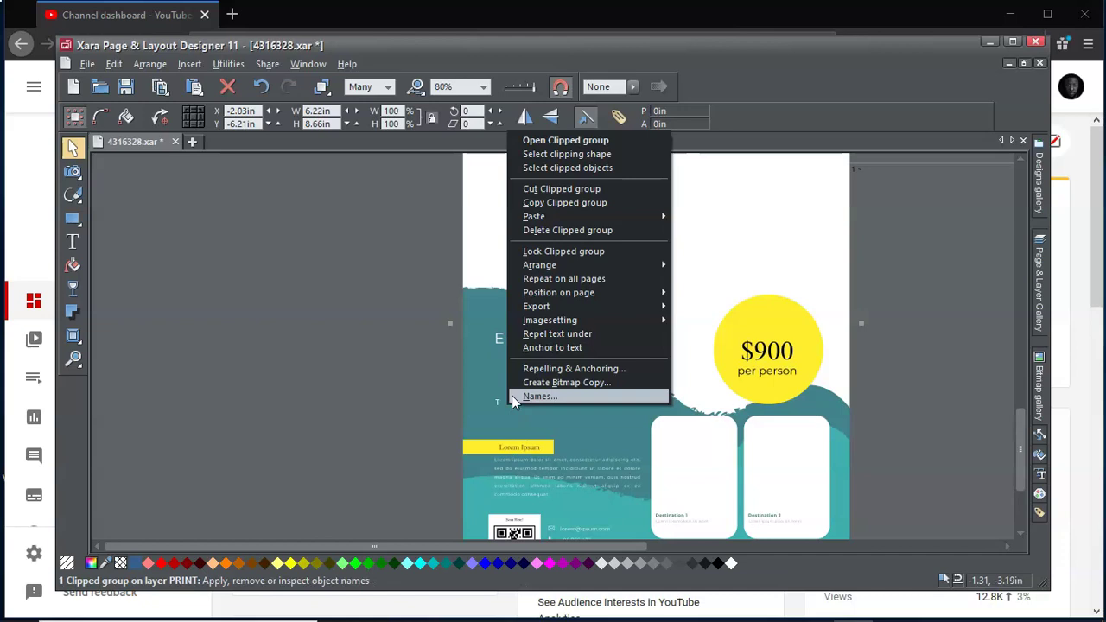
left_click(683, 454)
left_click(750, 387)
double_click(751, 390)
double_click(764, 350)
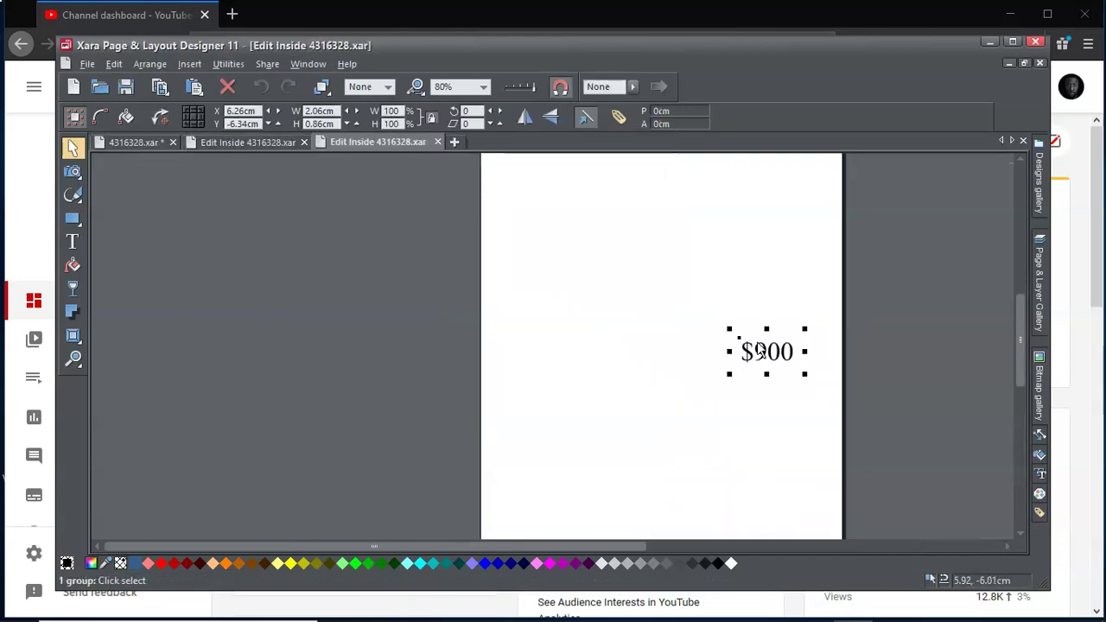
left_click(666, 430)
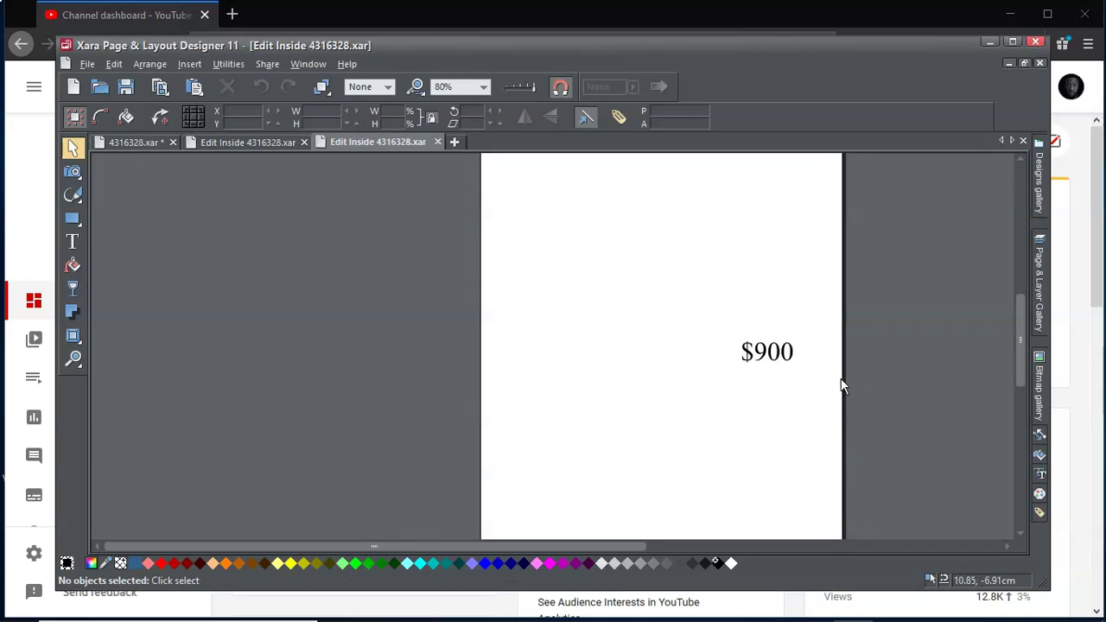
left_click(1040, 281)
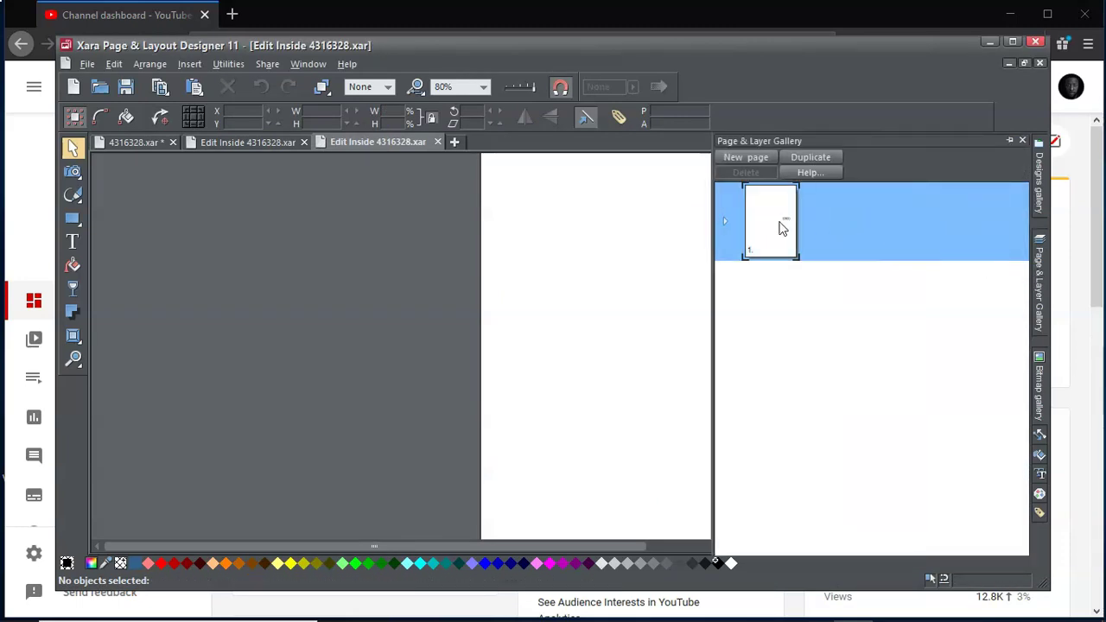
scroll(637, 466, "down", 10)
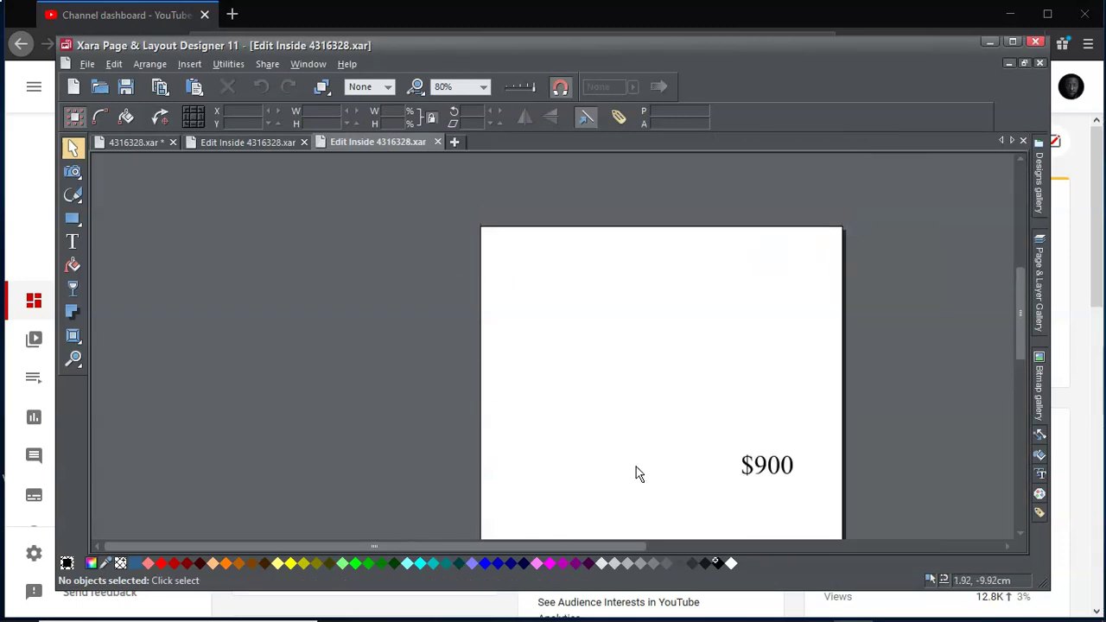
scroll(645, 478, "up", 10)
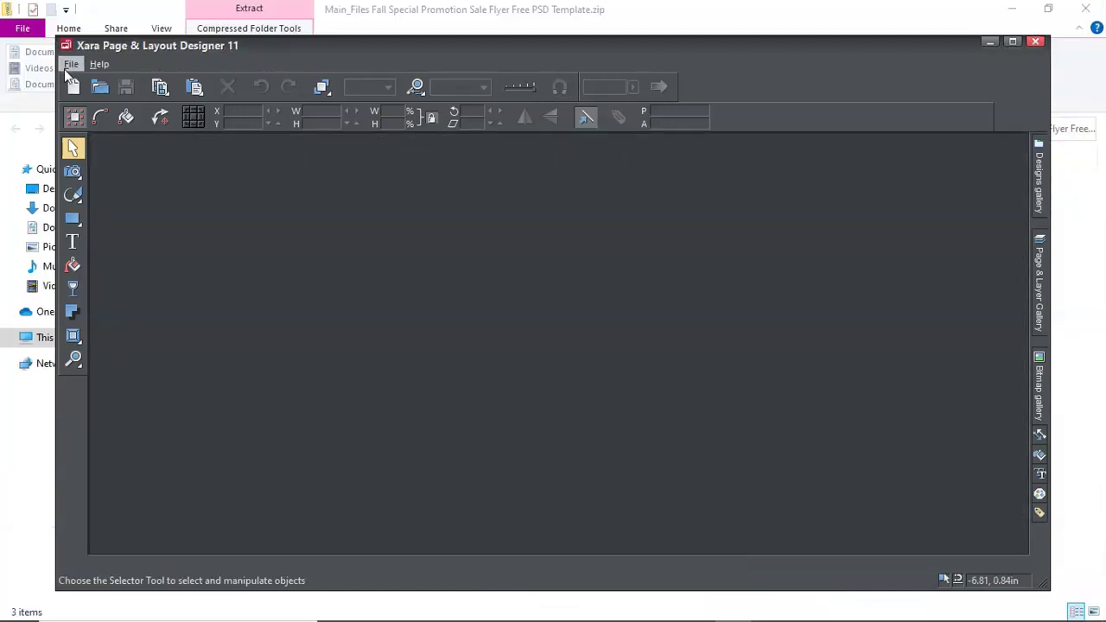
Step: Open 'Fall Special Promotion Sale Flyer Free PSD Template.psd' from the Main_Files folder at 300 DPI
left_click(68, 65)
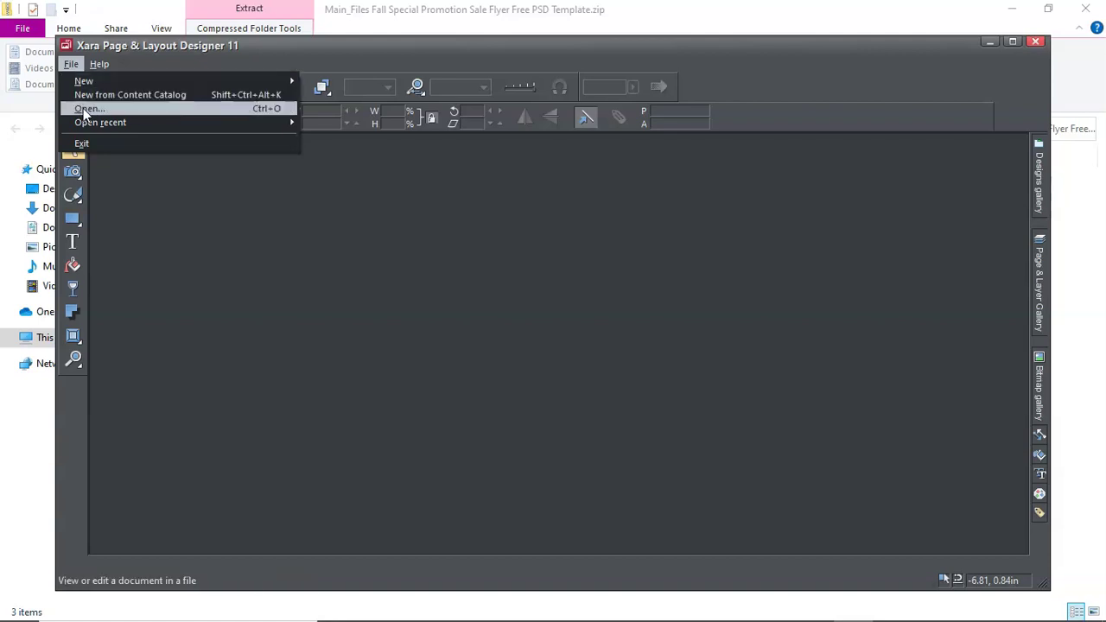
left_click(83, 108)
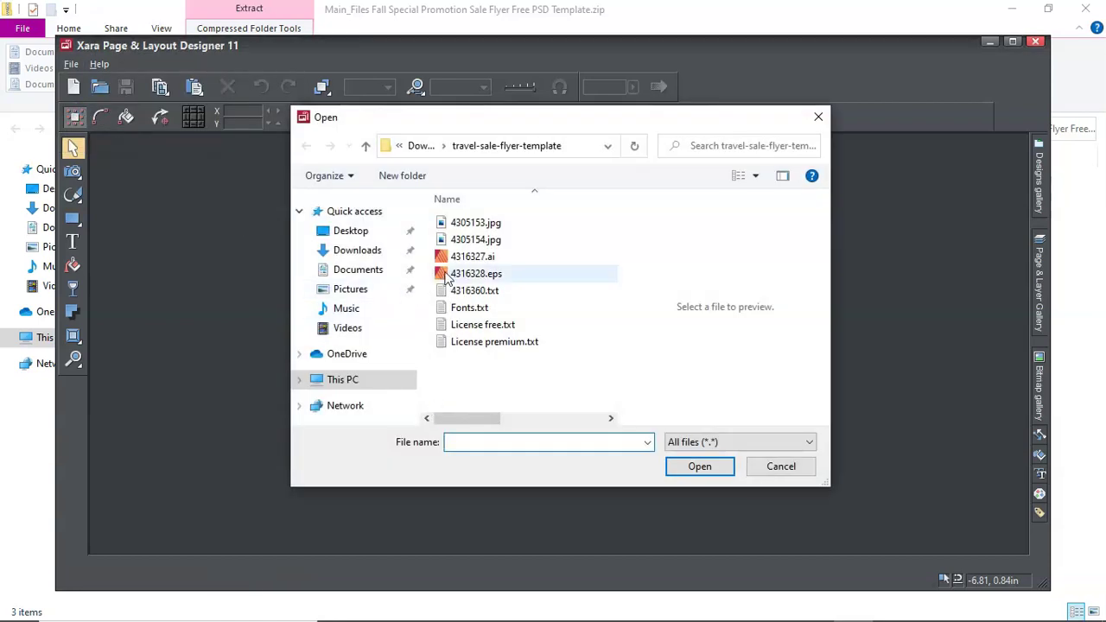
left_click(420, 146)
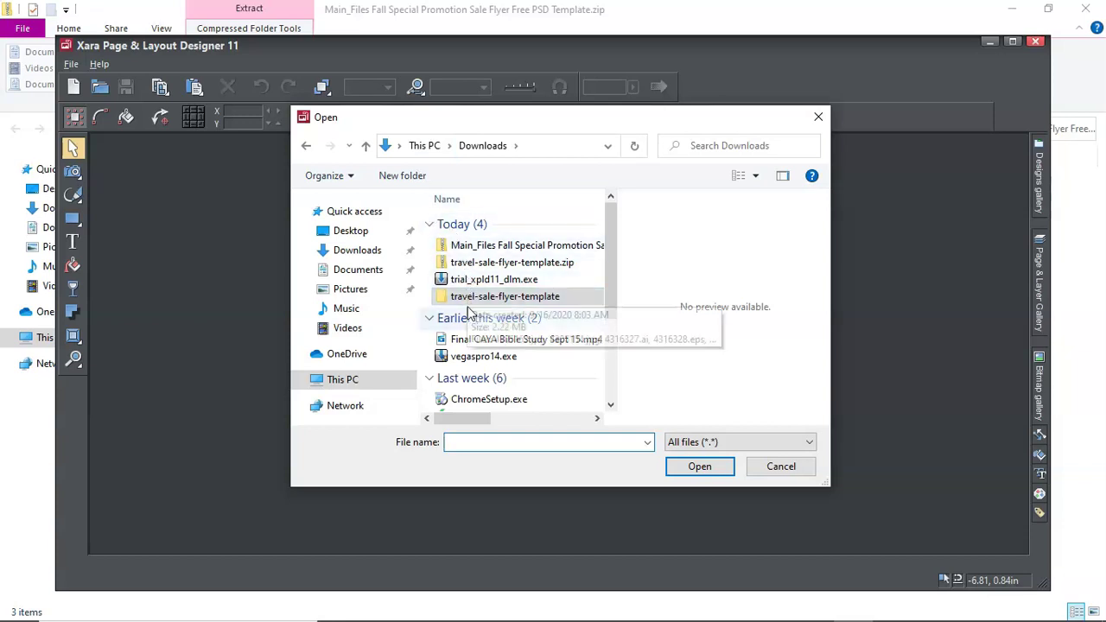
scroll(575, 355, "down", 3)
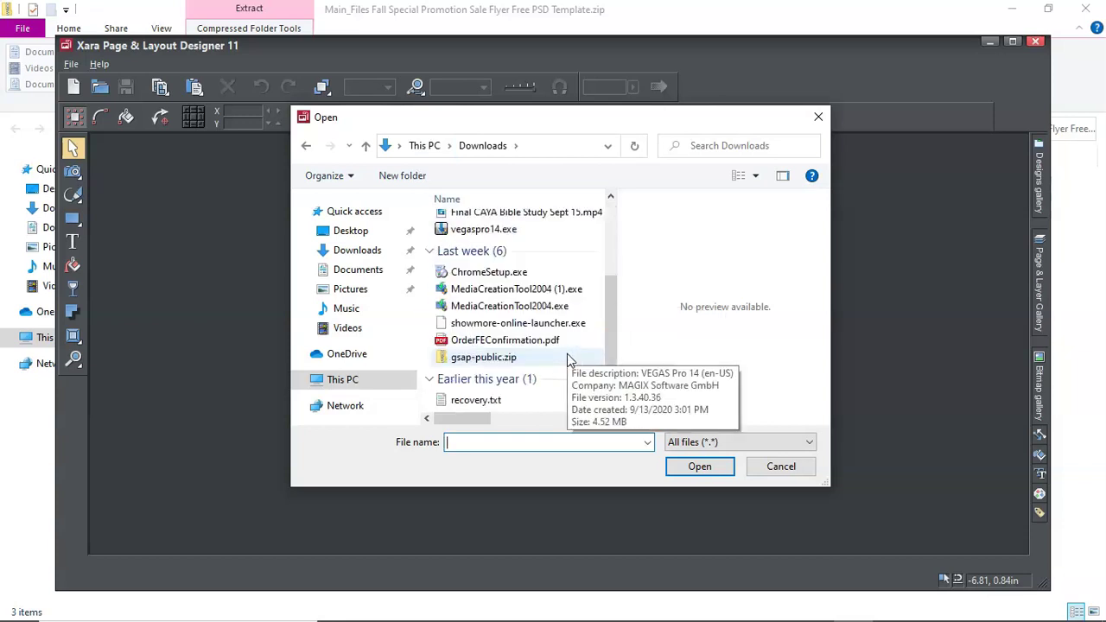
scroll(567, 360, "up", 3)
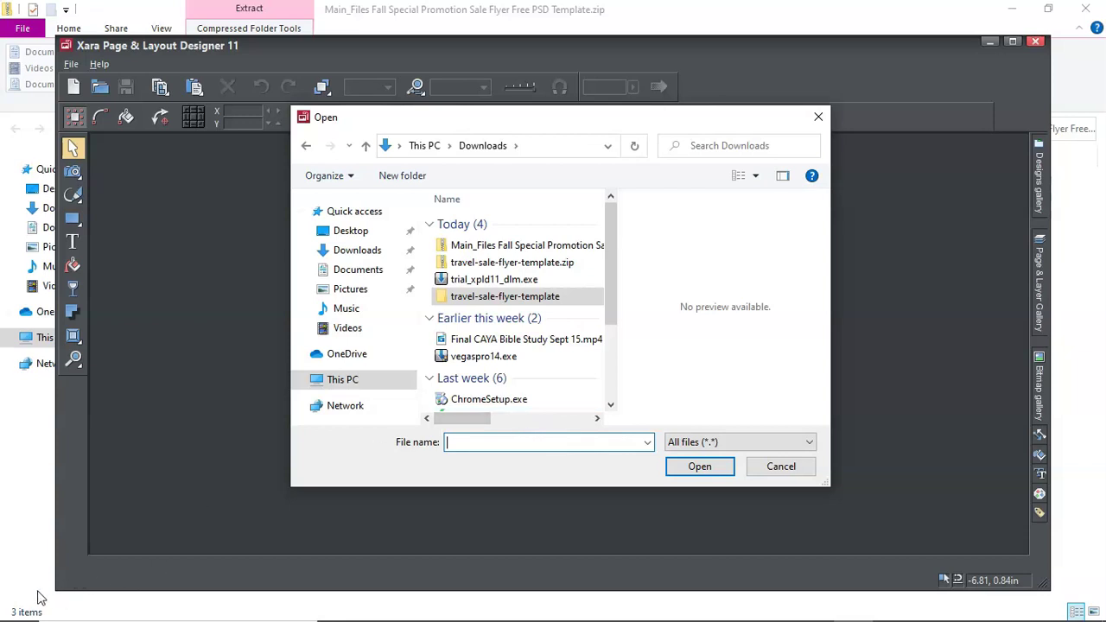
double_click(497, 314)
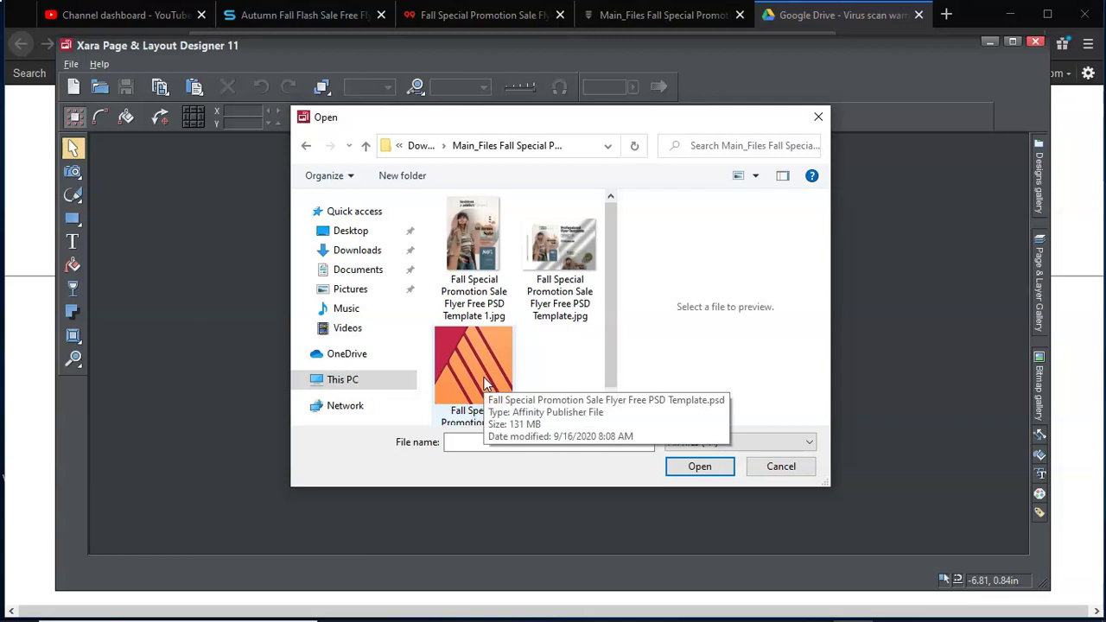
scroll(490, 384, "down", 1)
double_click(472, 350)
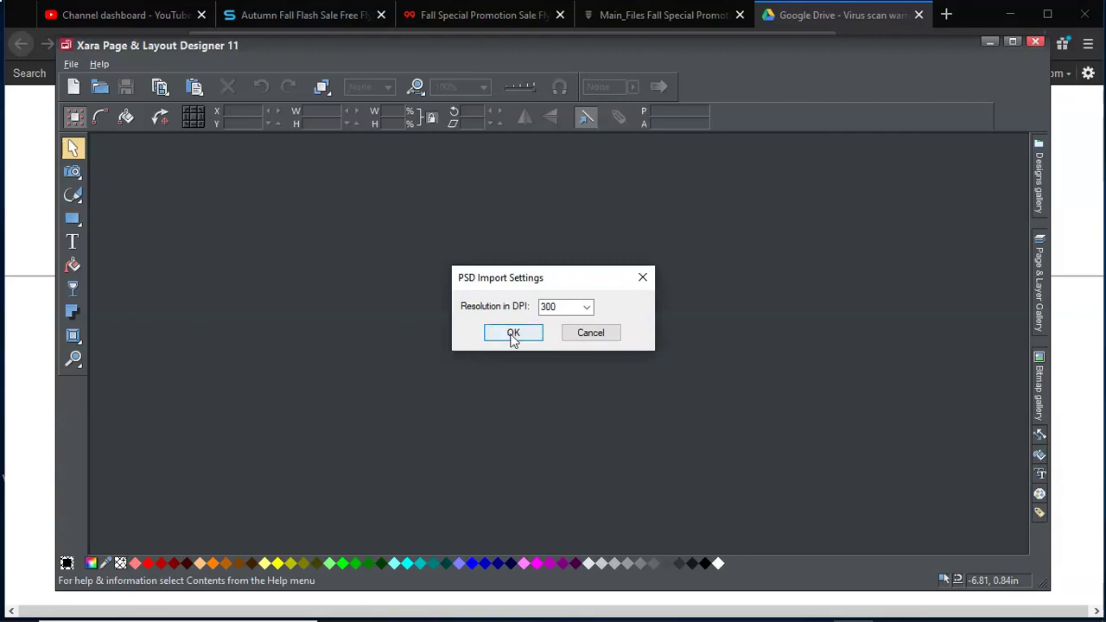
left_click(512, 336)
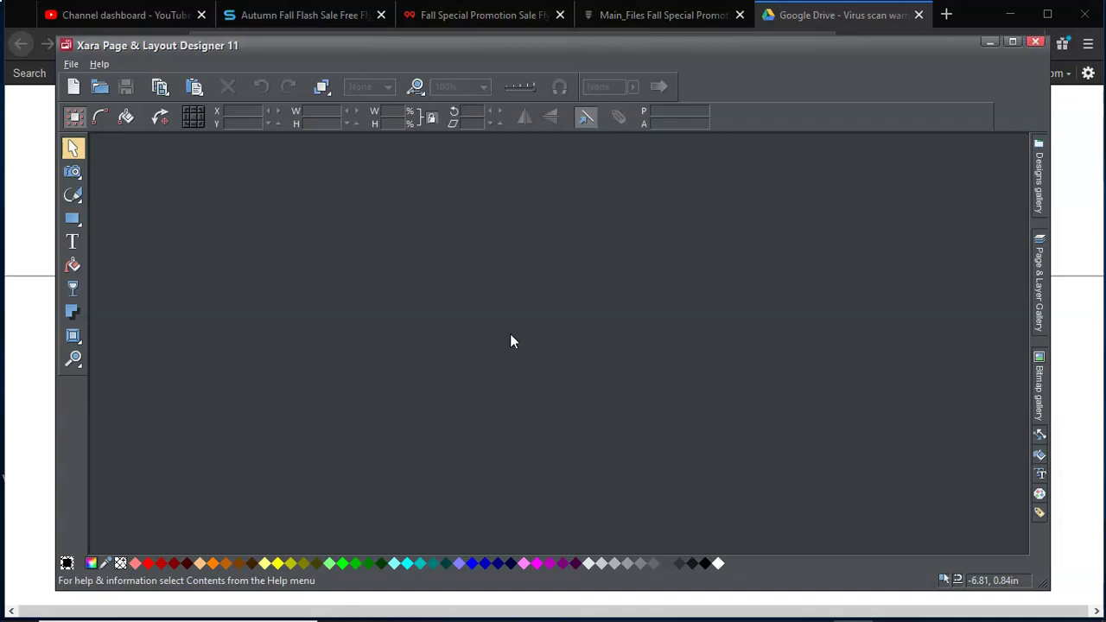
Step: Review the Autumn Fall Flash Sale flyer preview in Firefox
key("alt+Tab")
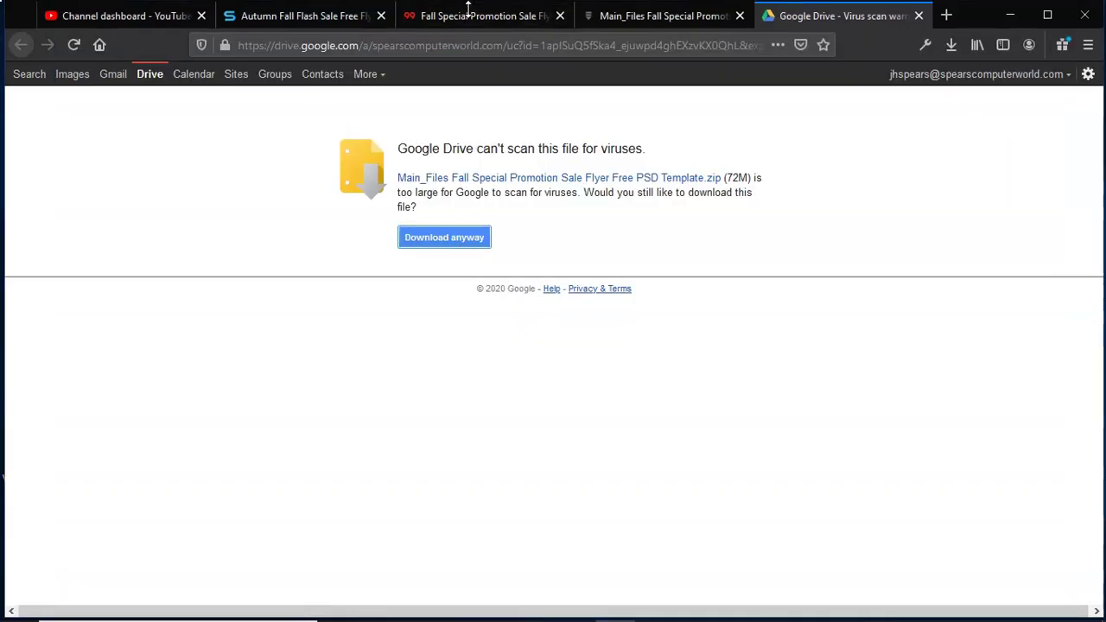
left_click(291, 15)
scroll(398, 367, "up", 10)
scroll(400, 367, "up", 2)
scroll(401, 369, "down", 3)
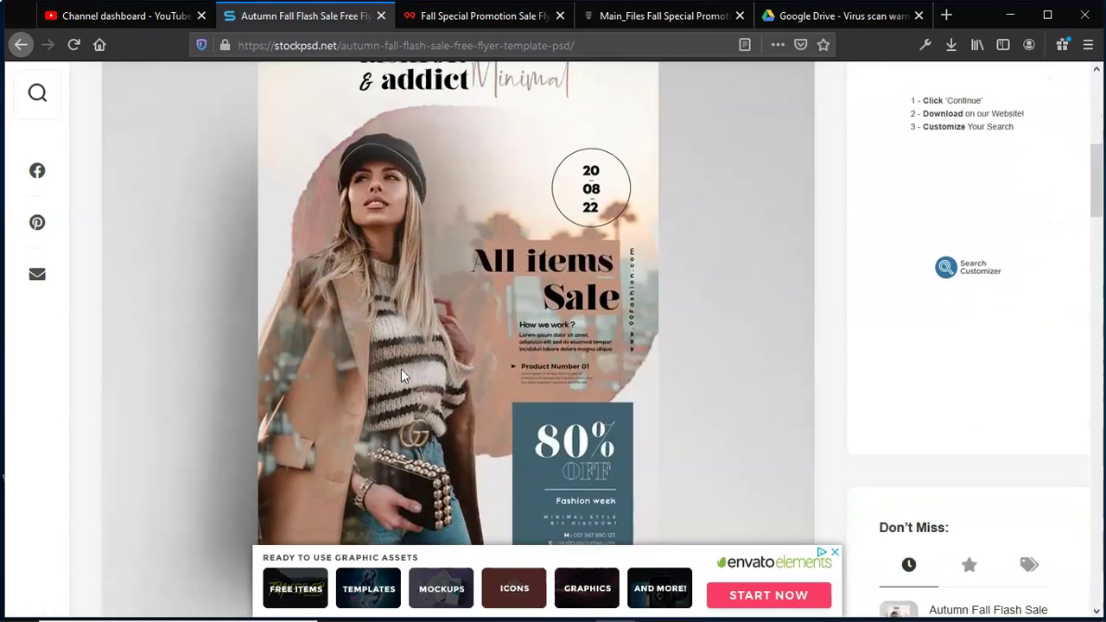
scroll(401, 369, "up", 3)
scroll(401, 369, "down", 5)
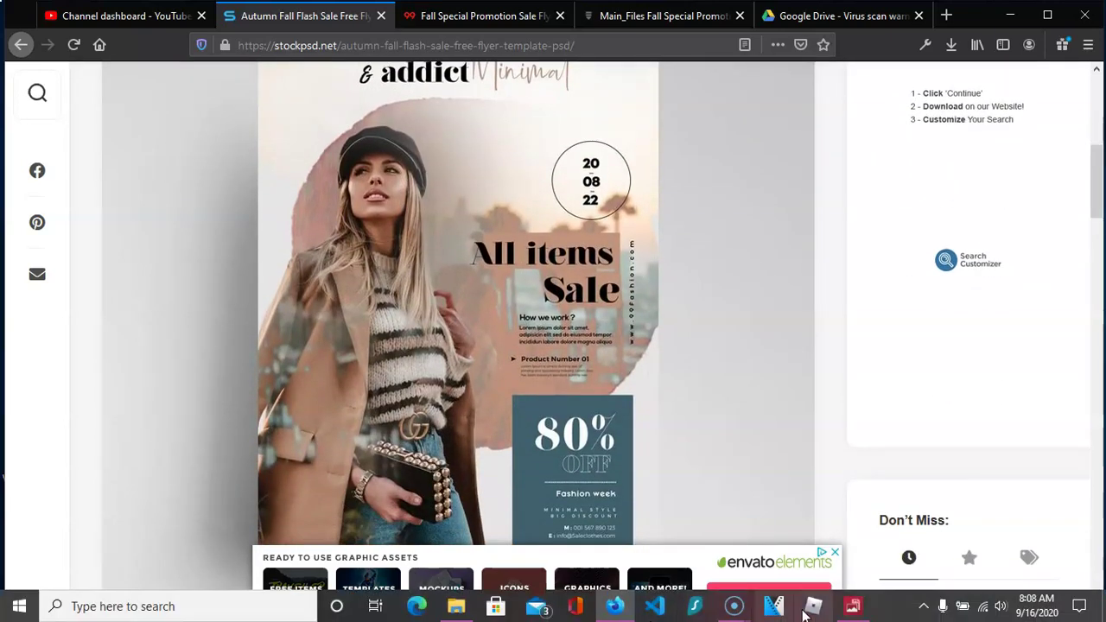
Step: Check the imported flyer in Xara, then return to the Autumn Fall Flash Sale page
left_click(852, 606)
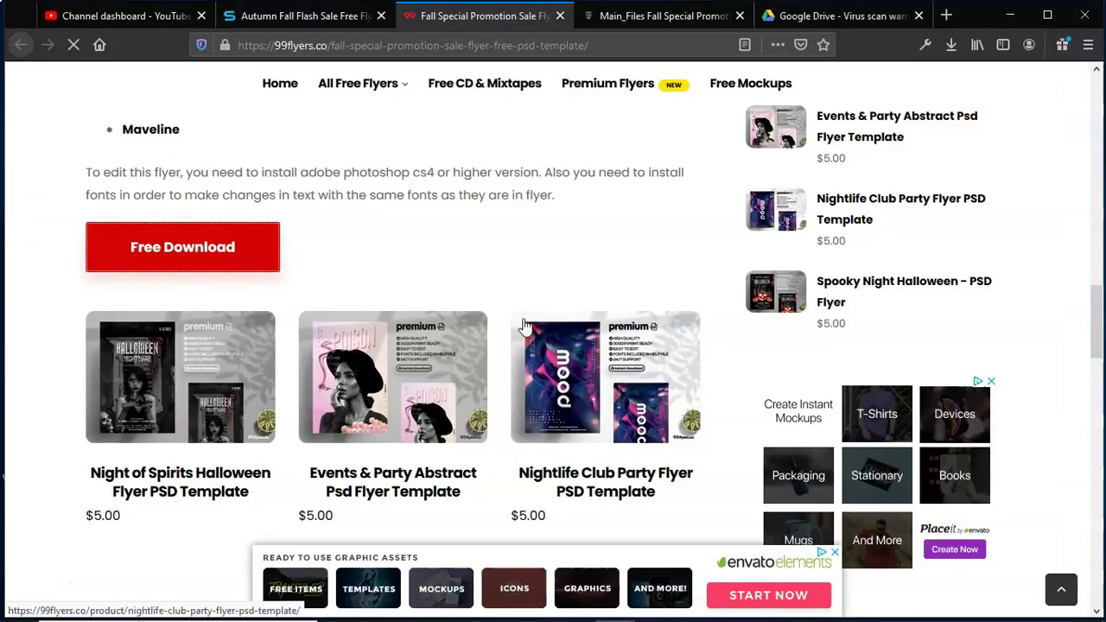
scroll(521, 326, "up", 10)
scroll(522, 325, "up", 5)
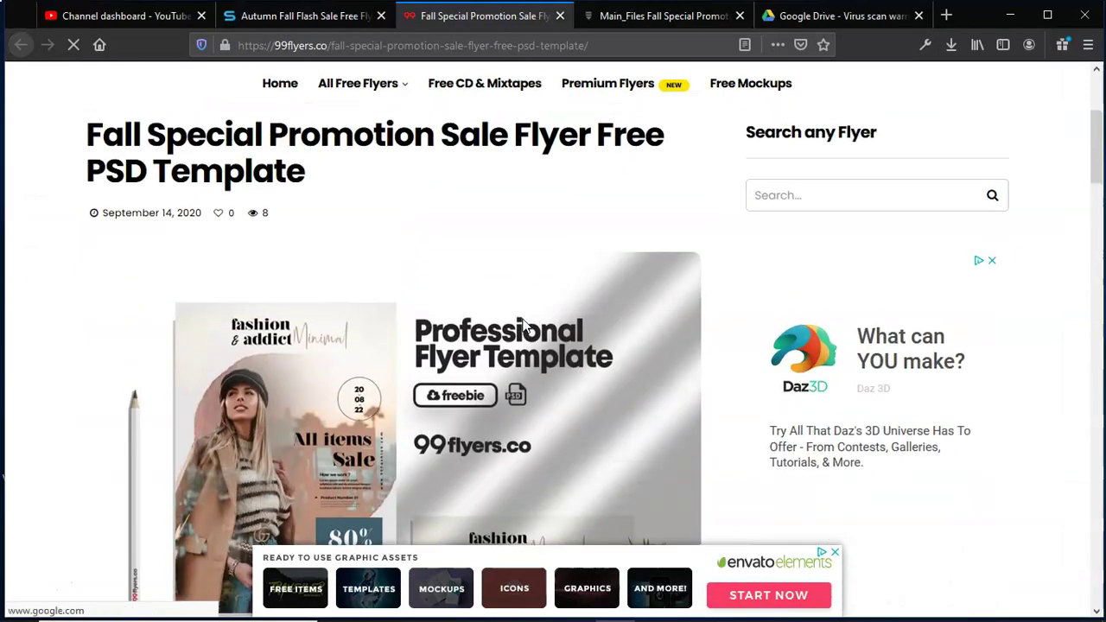
scroll(522, 325, "down", 2)
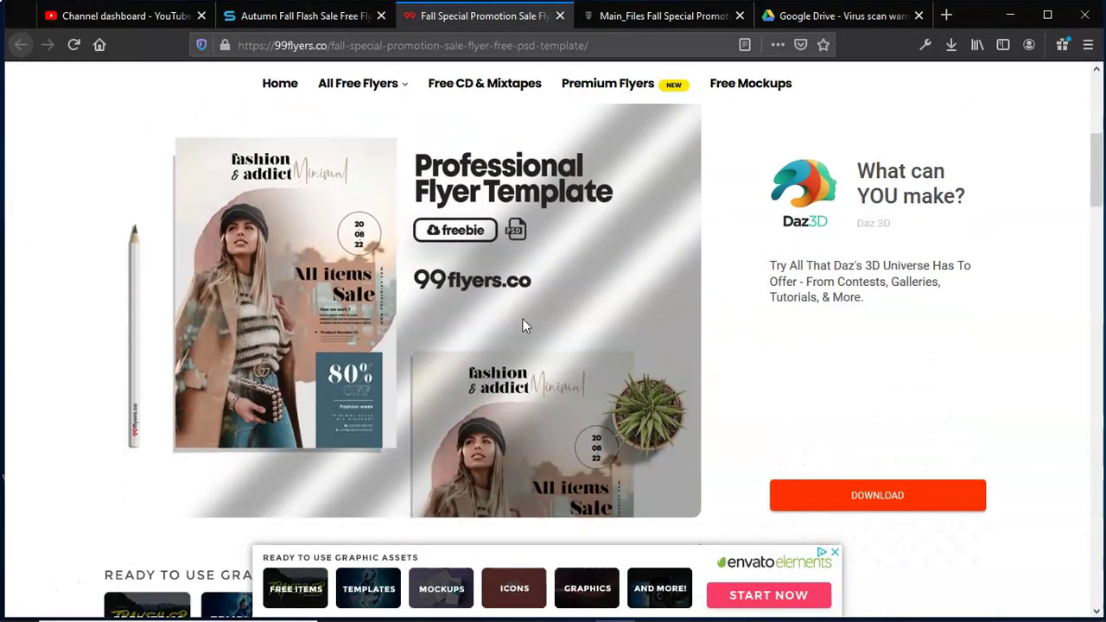
left_click(276, 16)
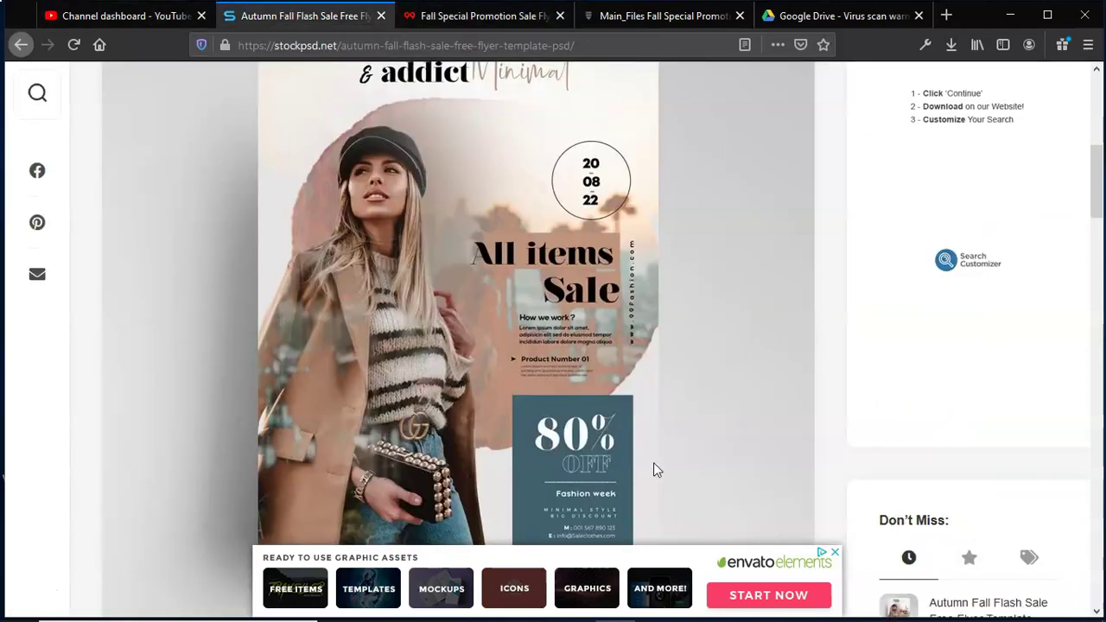
Step: Bring the imported fashion flyer in Xara to the front and scroll through it
left_click(851, 607)
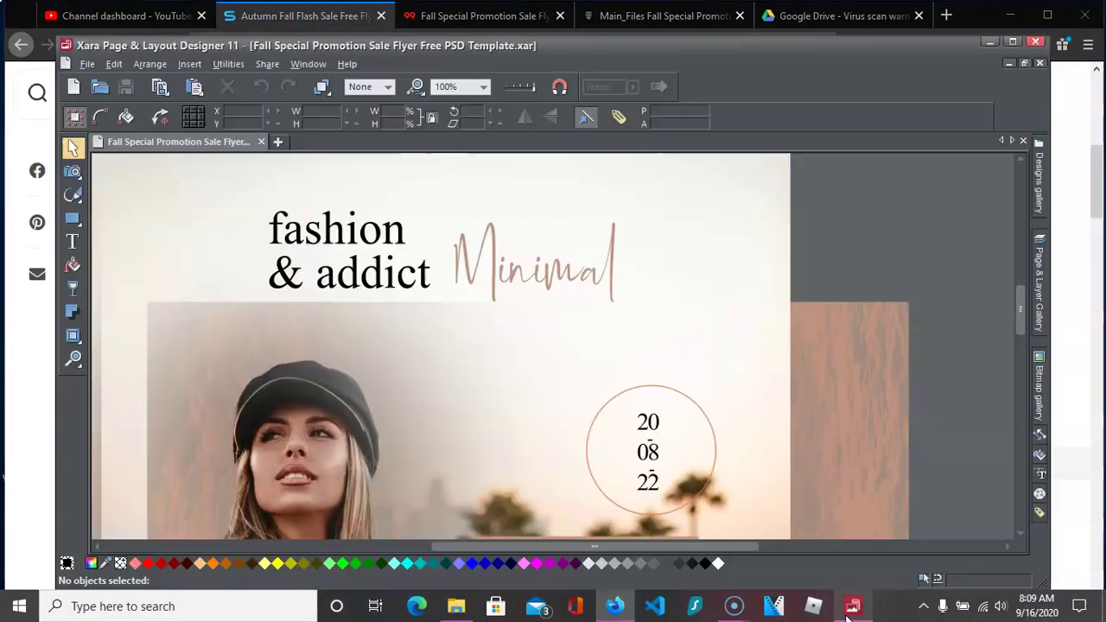
scroll(750, 414, "down", 10)
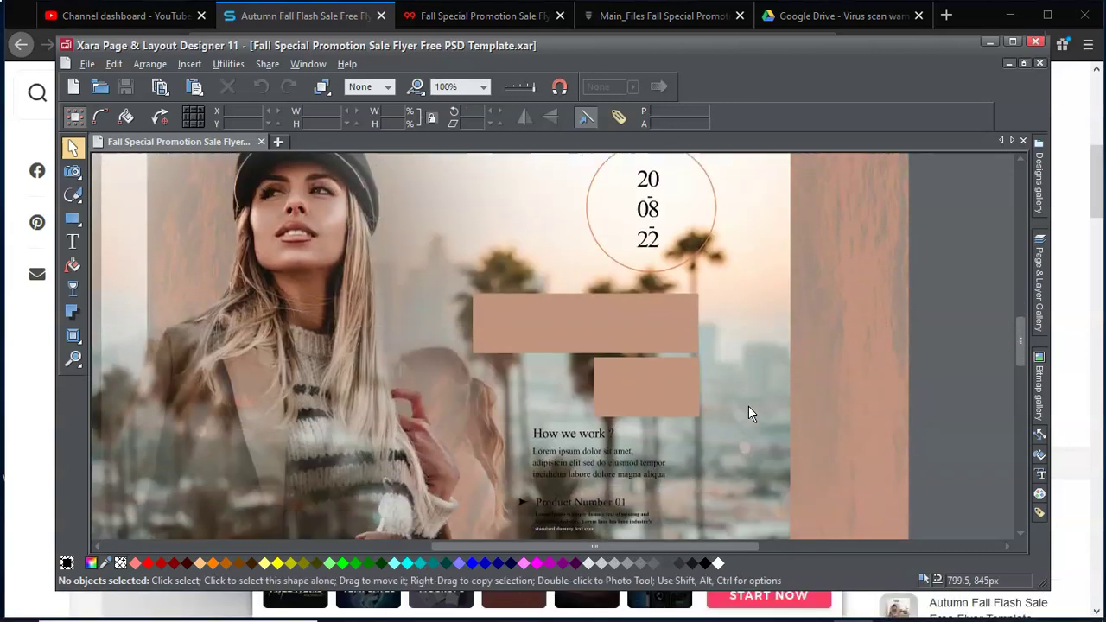
scroll(748, 405, "down", 6)
scroll(748, 405, "up", 5)
scroll(748, 408, "down", 5)
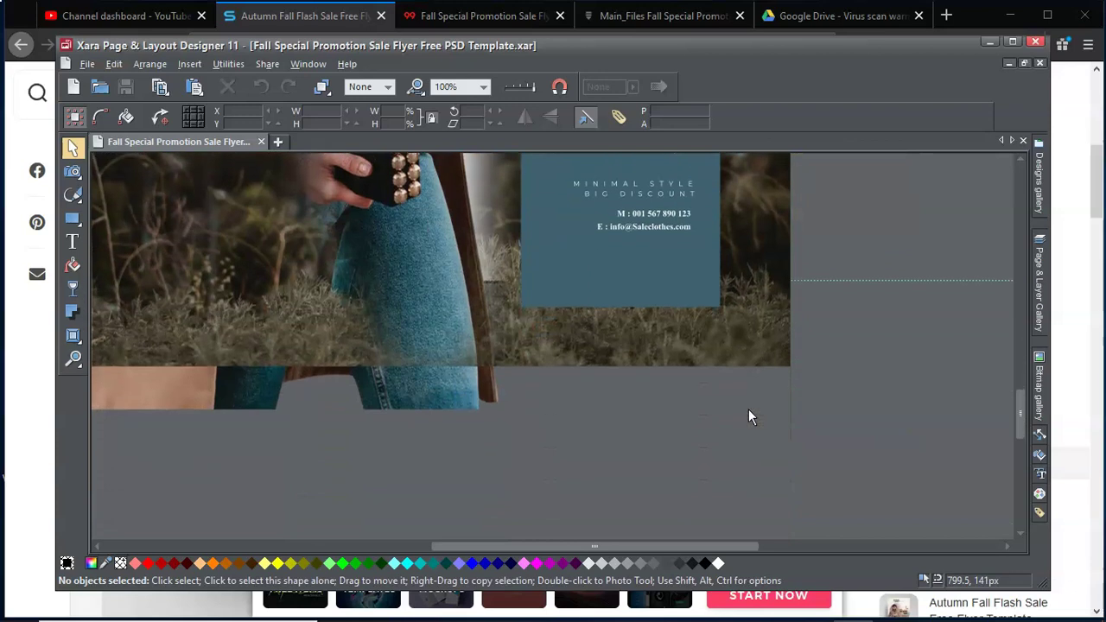
Step: Trim the model photo's right side to the page edge (776.8px wide), then view the 99flyers page
left_click(262, 352)
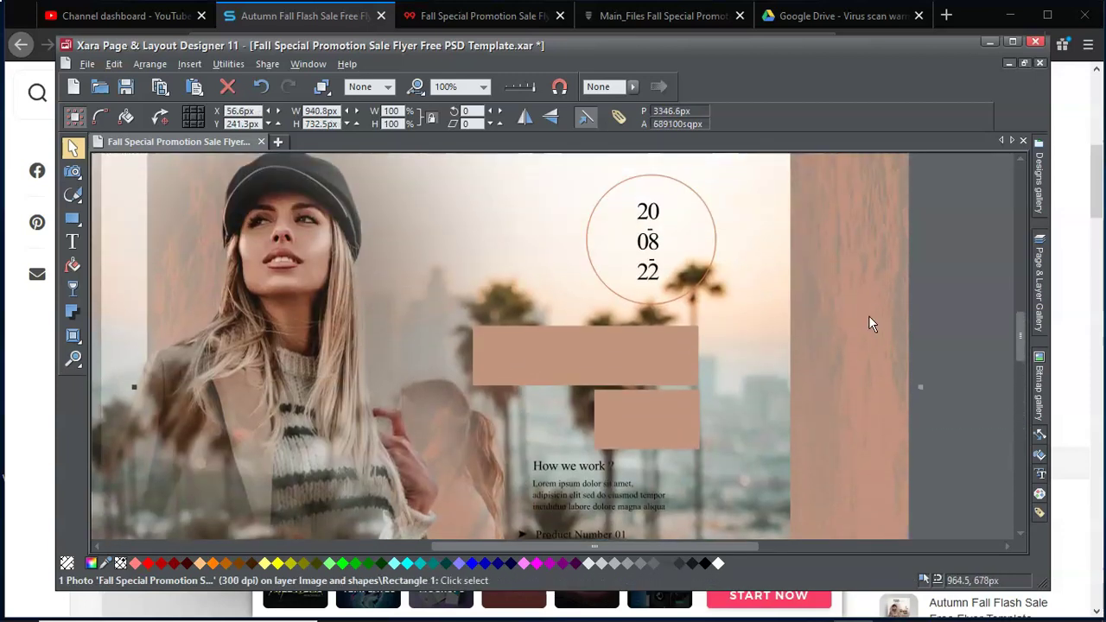
left_click(920, 388)
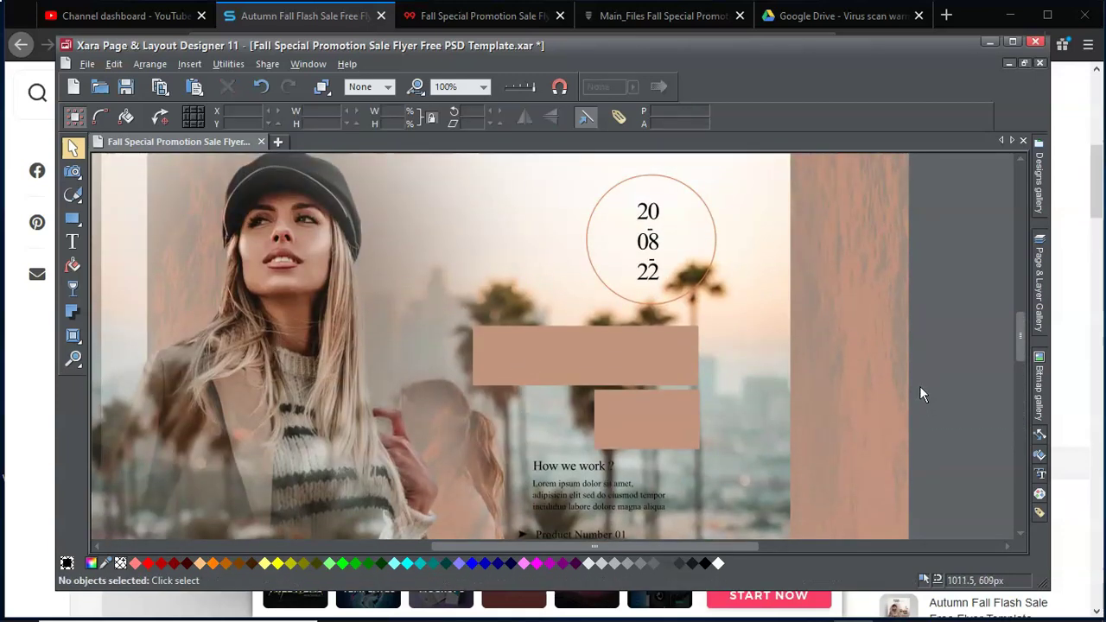
left_click(890, 389)
left_click_drag(921, 387, 784, 371)
scroll(873, 388, "up", 3)
scroll(880, 393, "up", 1)
scroll(866, 392, "down", 5)
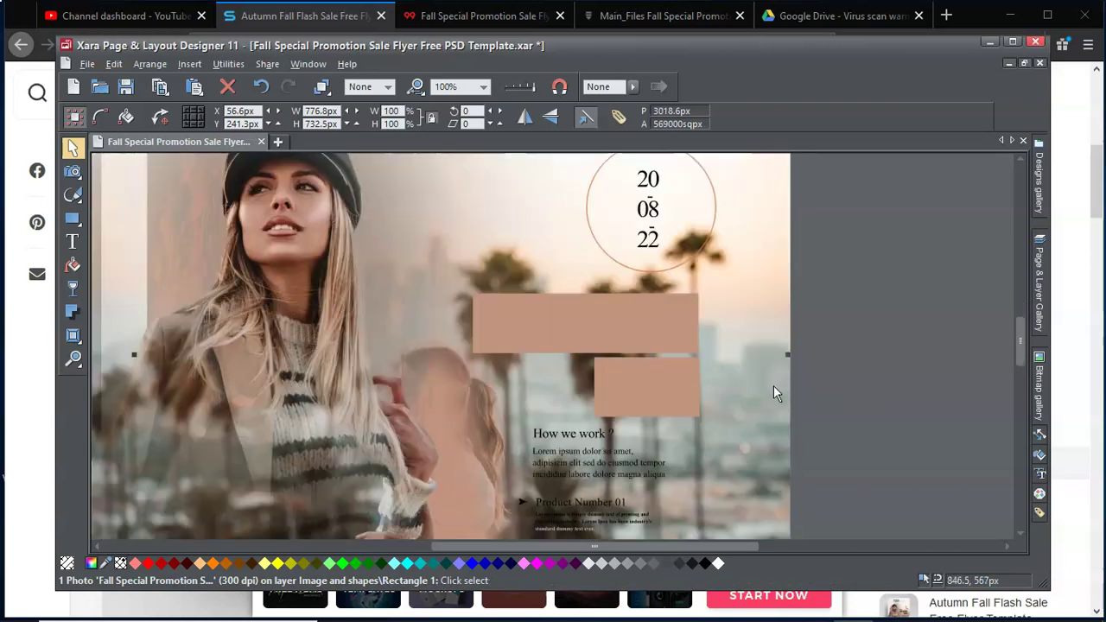
left_click(461, 10)
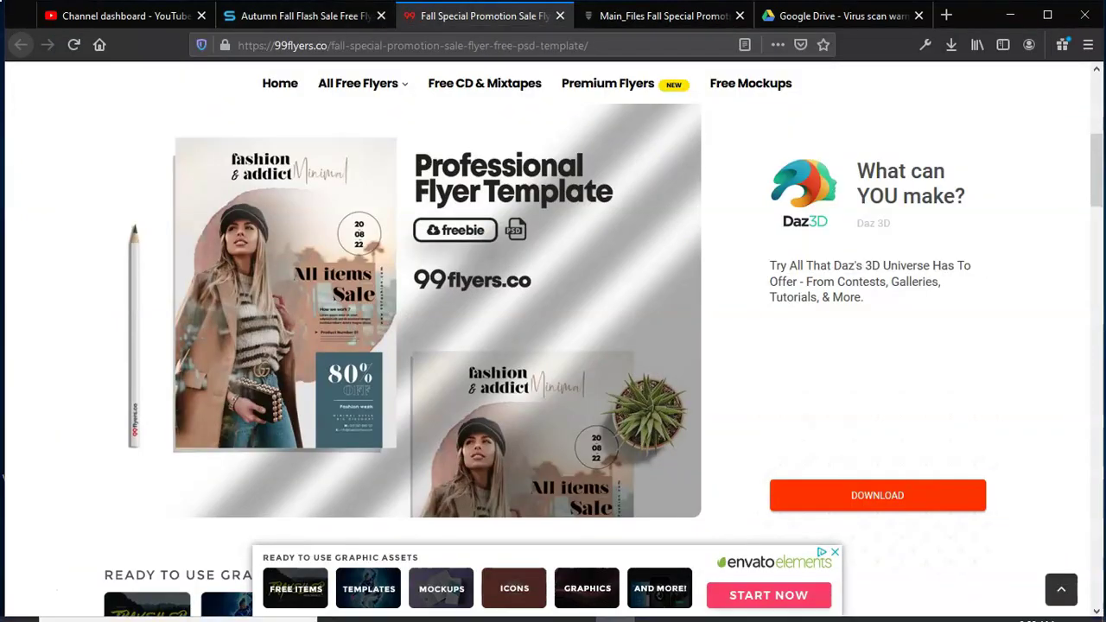
Step: Bring the Xara flyer document forward and scroll through it
mouse_move(748, 617)
left_click(852, 607)
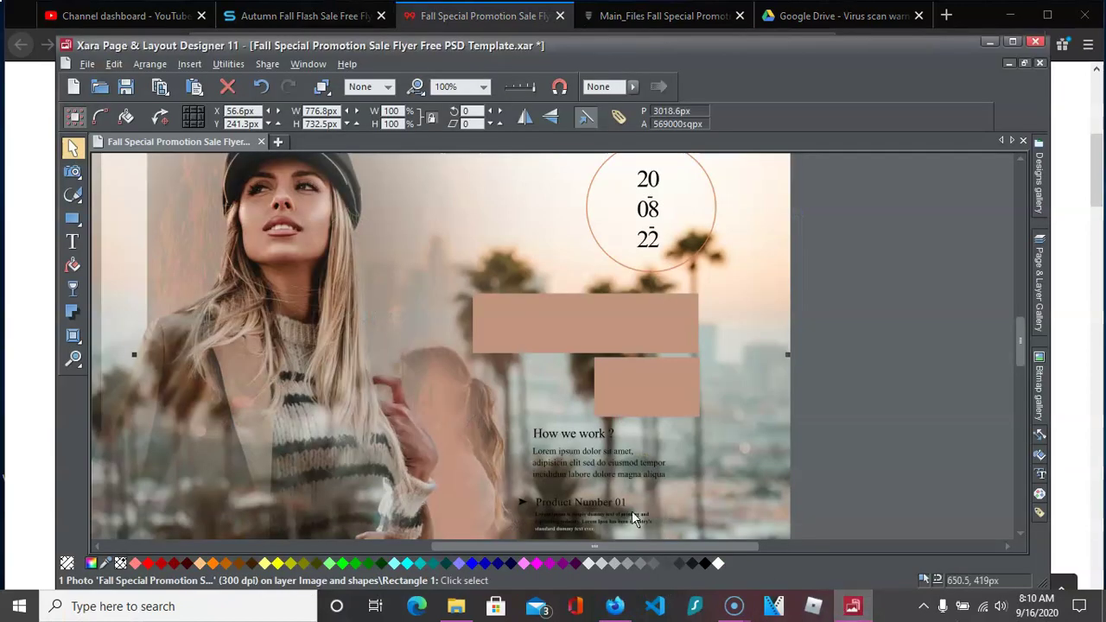
scroll(619, 487, "up", 15)
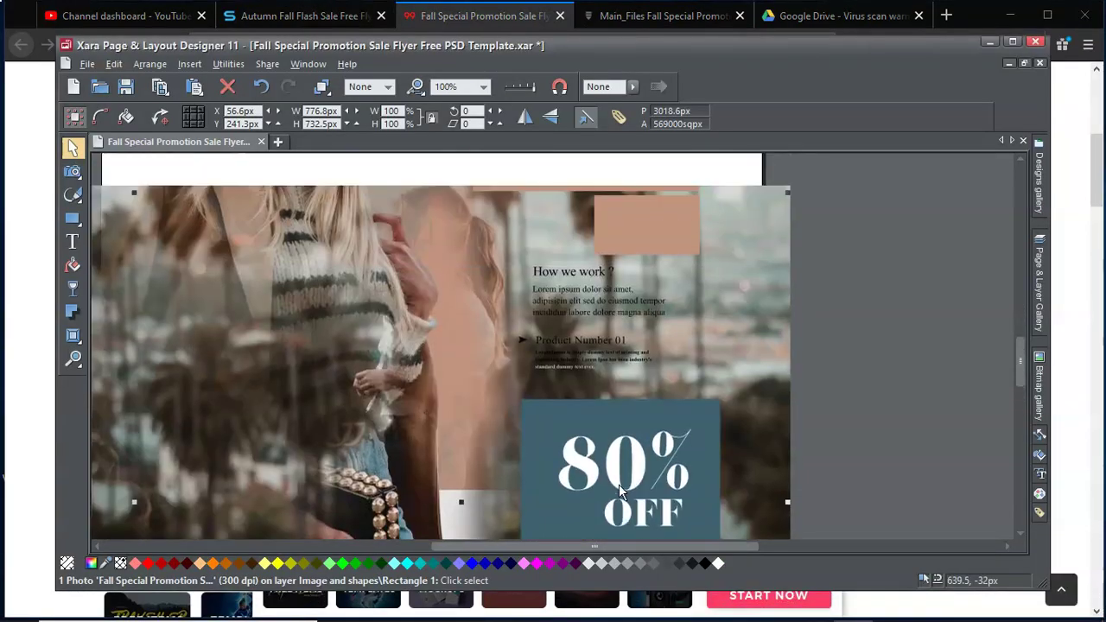
scroll(619, 491, "down", 5)
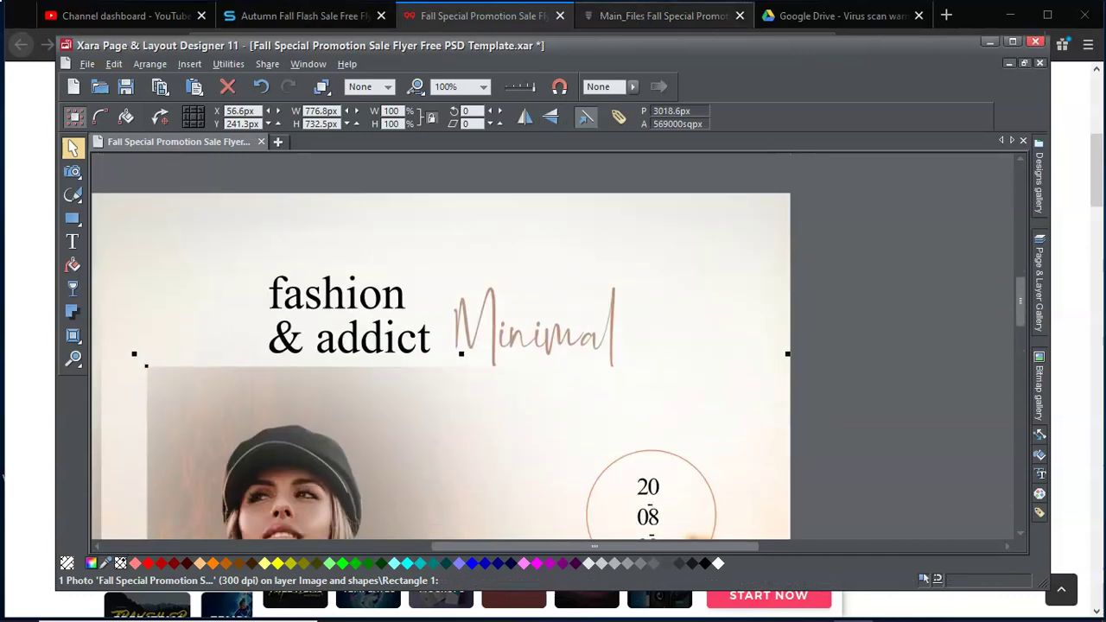
Step: Compare with the original Autumn Fall Flash Sale preview, then return to the Xara flyer
left_click(322, 18)
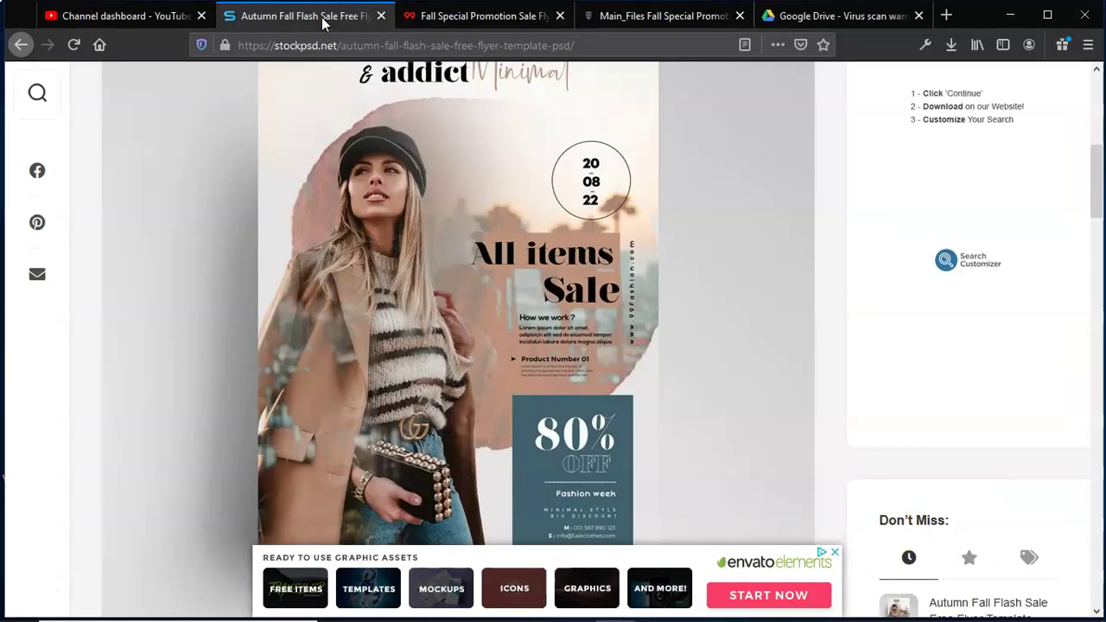
scroll(408, 217, "up", 5)
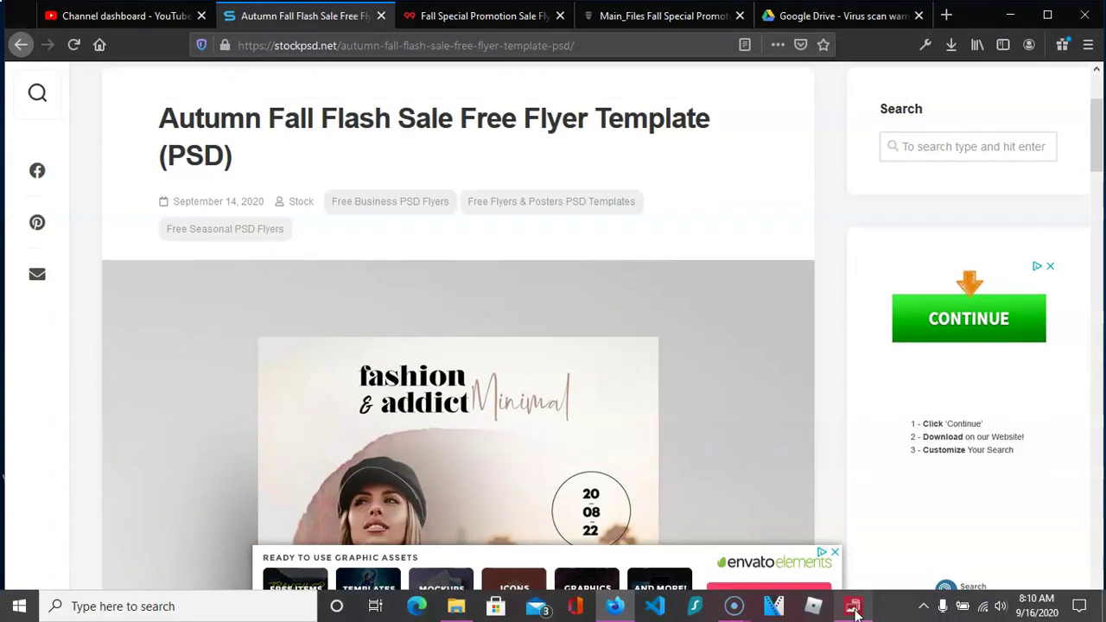
left_click(854, 611)
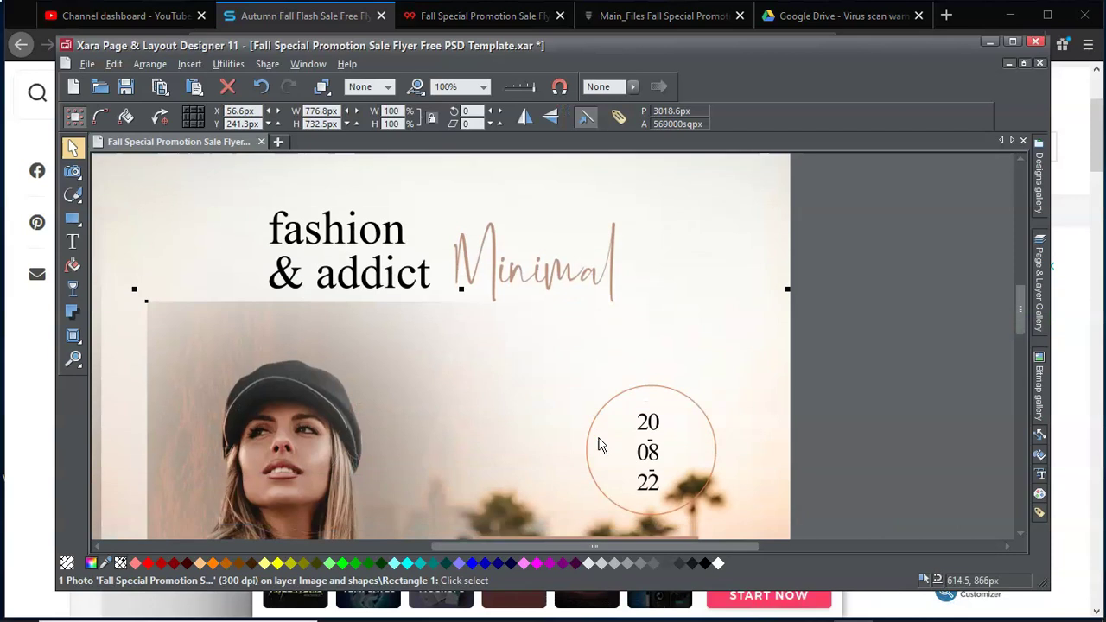
scroll(596, 440, "down", 3)
scroll(592, 435, "up", 1)
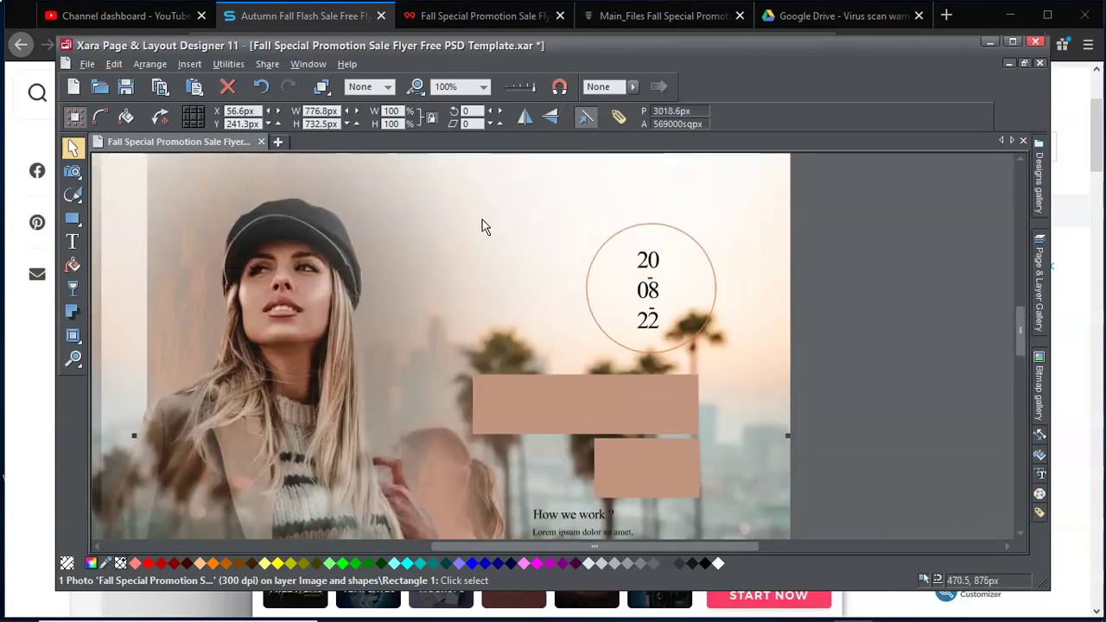
scroll(483, 226, "up", 3)
Step: Nudge the background image left, moving its X from -11.5 to -19.5 px
left_click(211, 362)
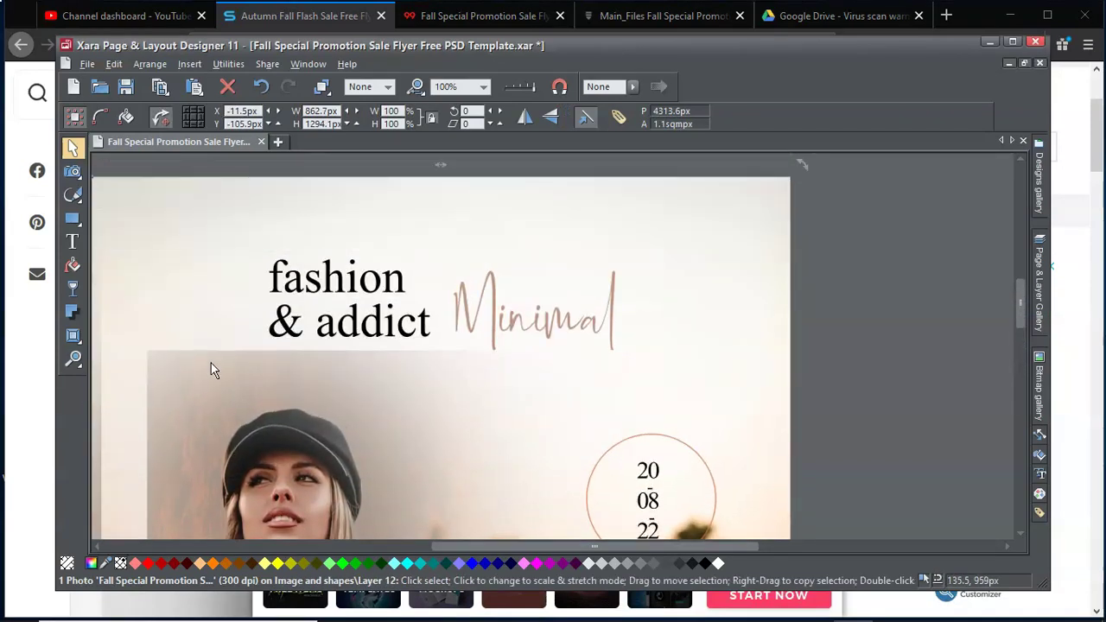
mouse_move(285, 375)
left_mouse_down()
mouse_move(239, 378)
mouse_move(278, 378)
left_mouse_up()
scroll(293, 337, "down", 2)
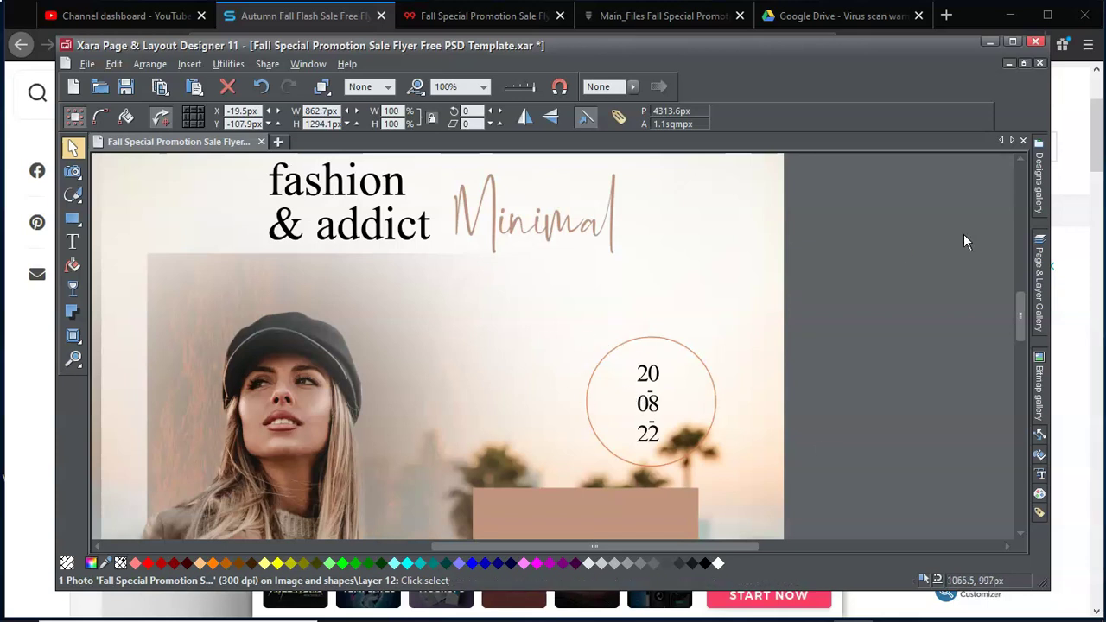
left_click(1040, 204)
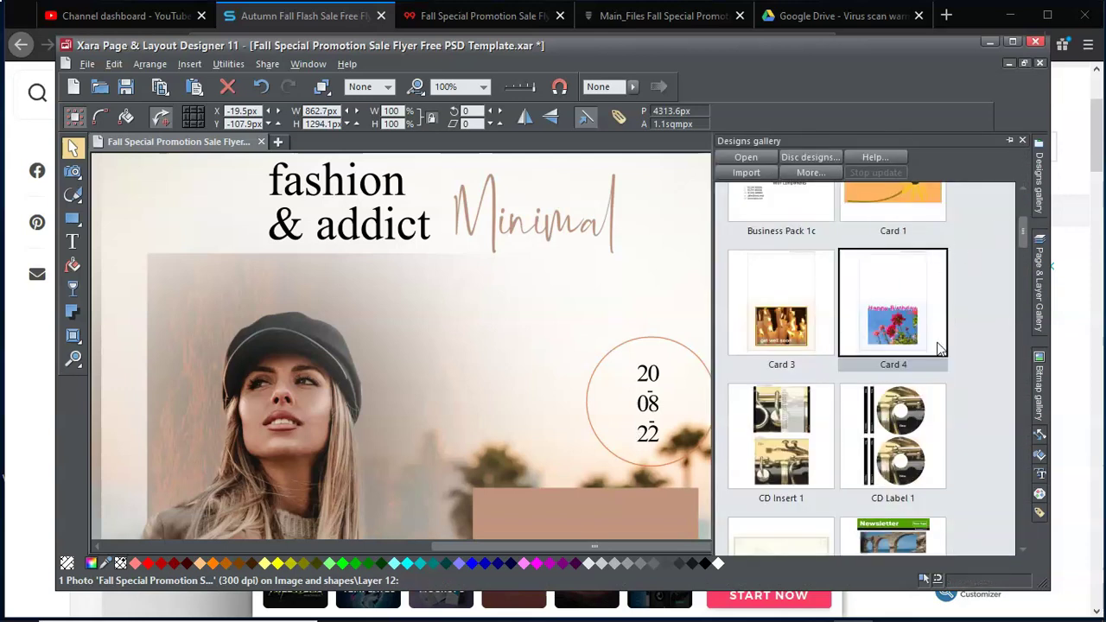